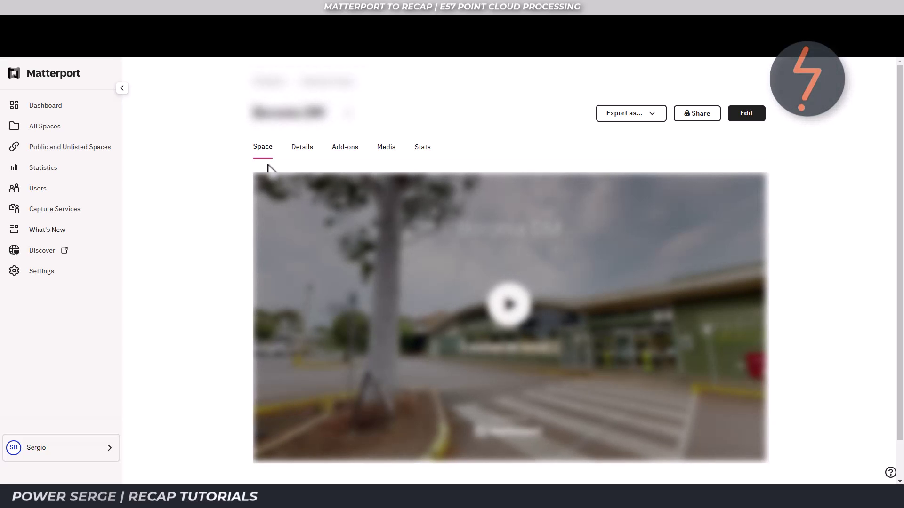
# Show the space's add-ons and scroll down to the E57 File card.
pyautogui.click(344, 151)
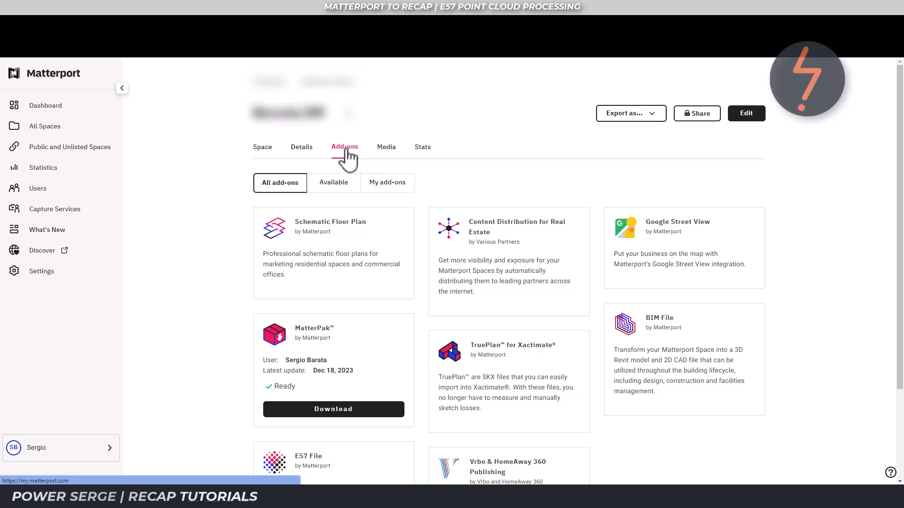
pyautogui.scroll(-2, 213, 241)
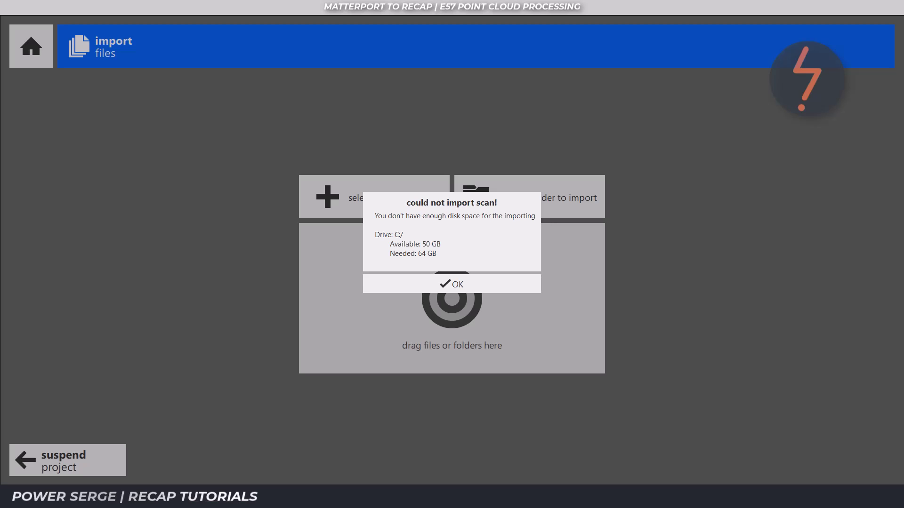
# Dismiss the disk-space error and create a new point cloud project named 'Example'.
pyautogui.click(459, 284)
pyautogui.click(99, 115)
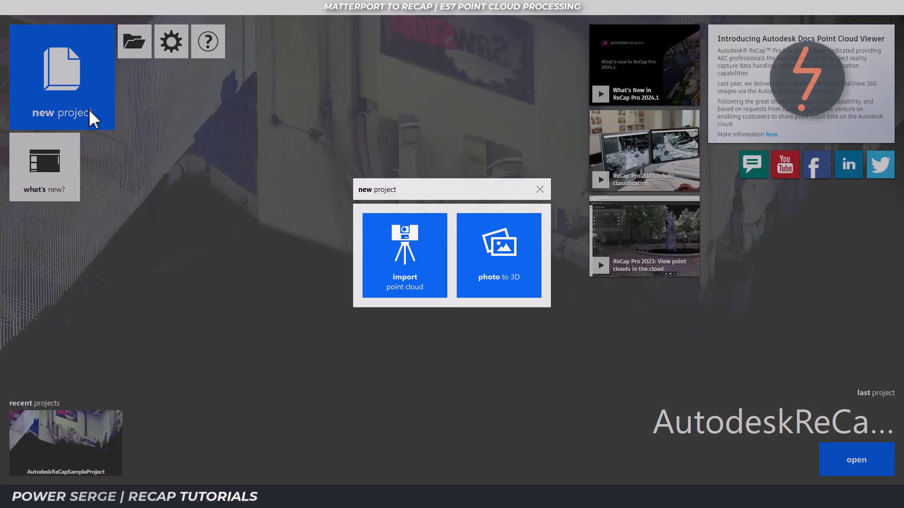
pyautogui.click(403, 253)
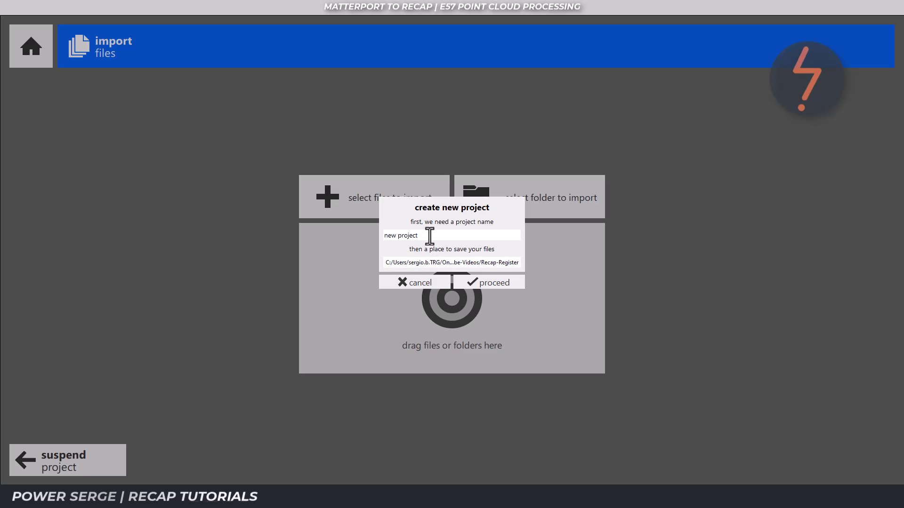
pyautogui.moveTo(430, 235); pyautogui.dragTo(353, 234)
pyautogui.write('Example')
pyautogui.click(471, 281)
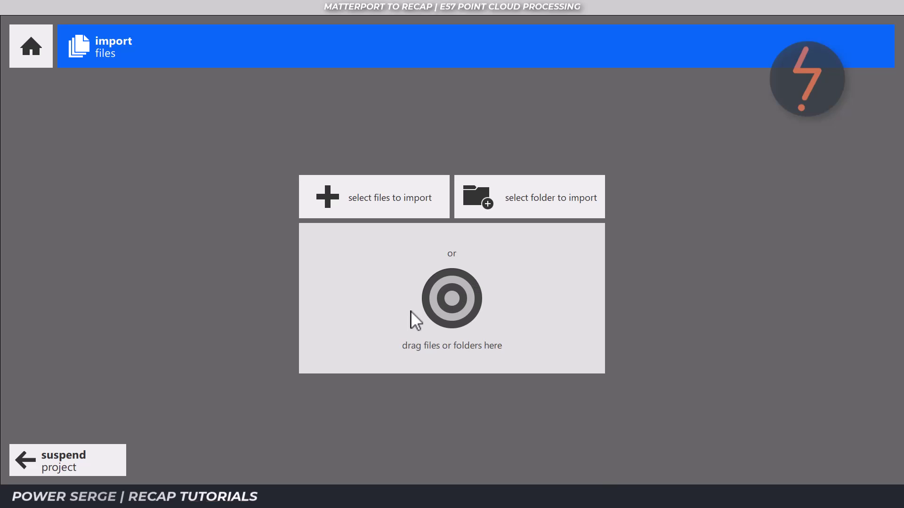
# Drag cloud_0.e57 from the downloads folder into the project's import area.
pyautogui.hotkey('alt', 'Tab')
pyautogui.click(203, 417)
pyautogui.moveTo(203, 417); pyautogui.dragTo(372, 289)
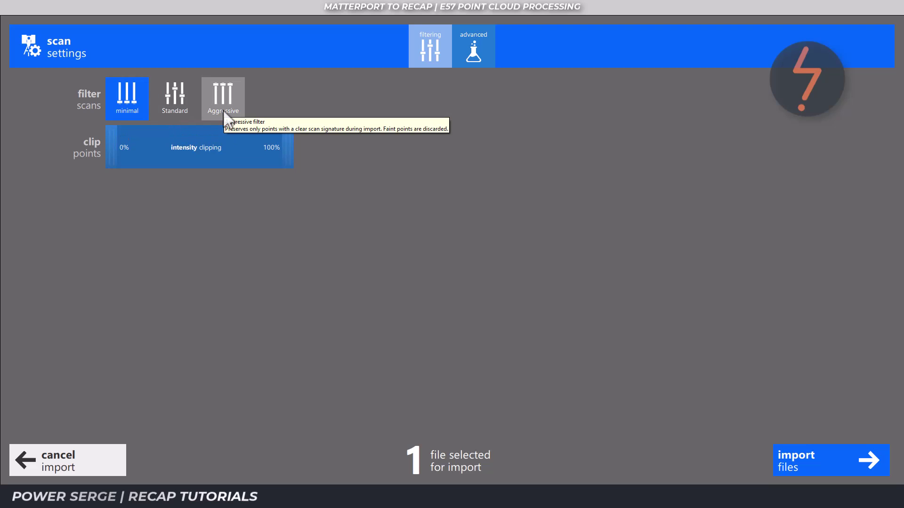
pyautogui.click(473, 60)
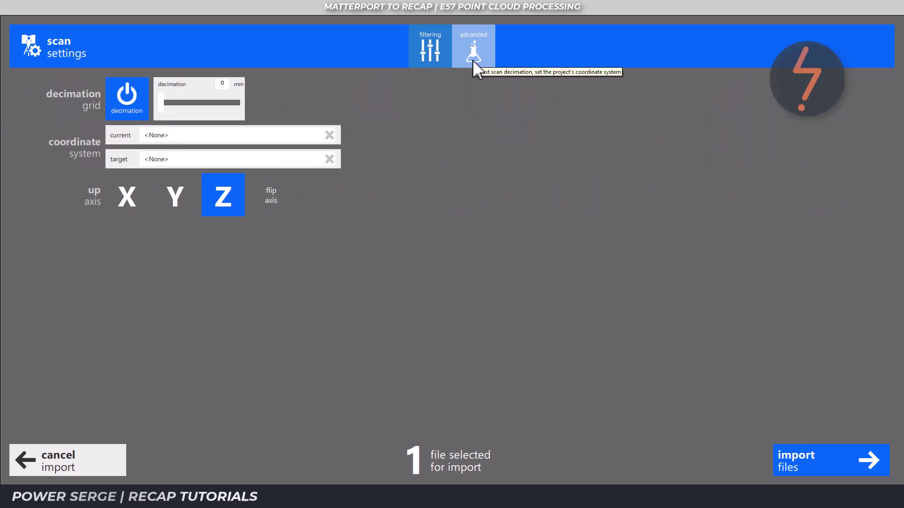
pyautogui.click(418, 60)
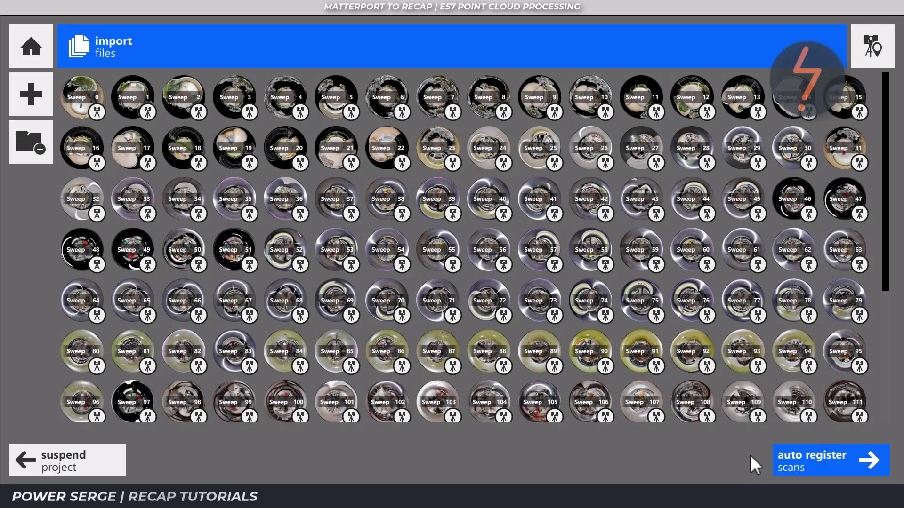
# Choose Skip Registration so the imported sweeps are indexed unregistered.
pyautogui.moveTo(808, 454)
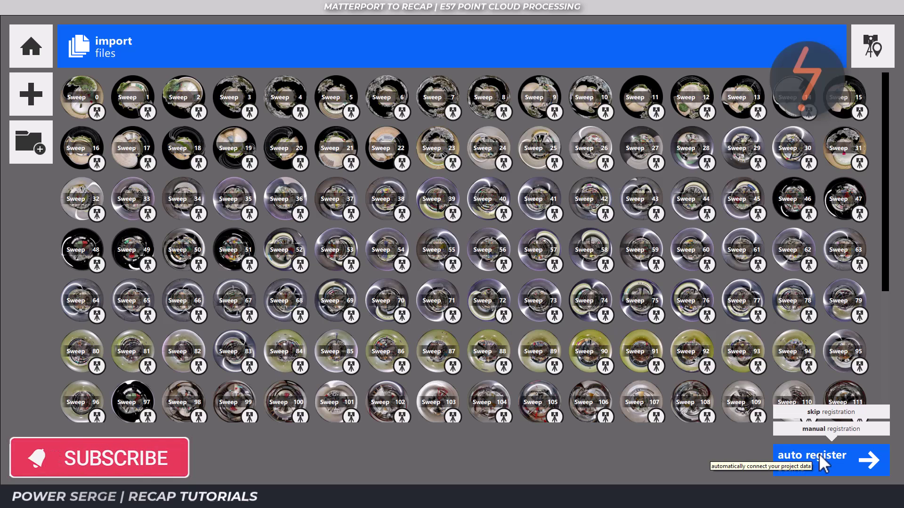
pyautogui.click(841, 412)
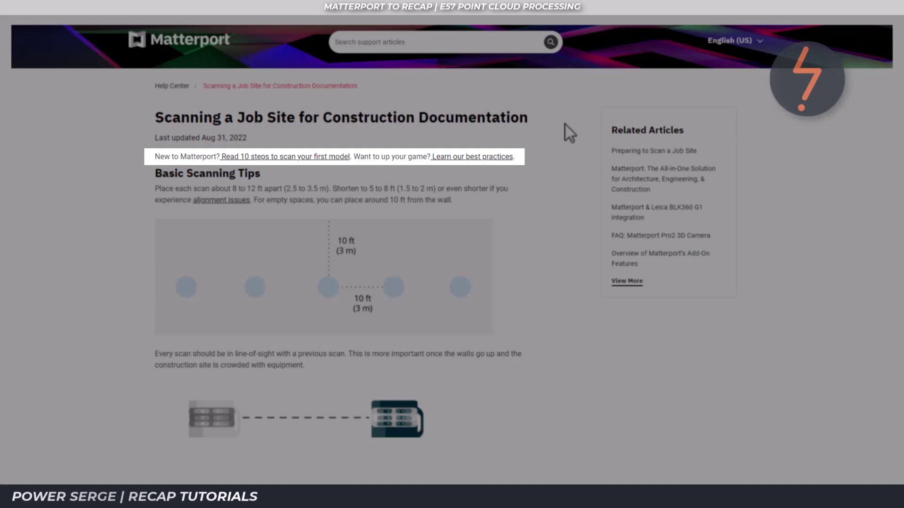
# Scroll through the Matterport help article on scanning a job site.
pyautogui.scroll(-4, 565, 127)
pyautogui.scroll(-4, 566, 131)
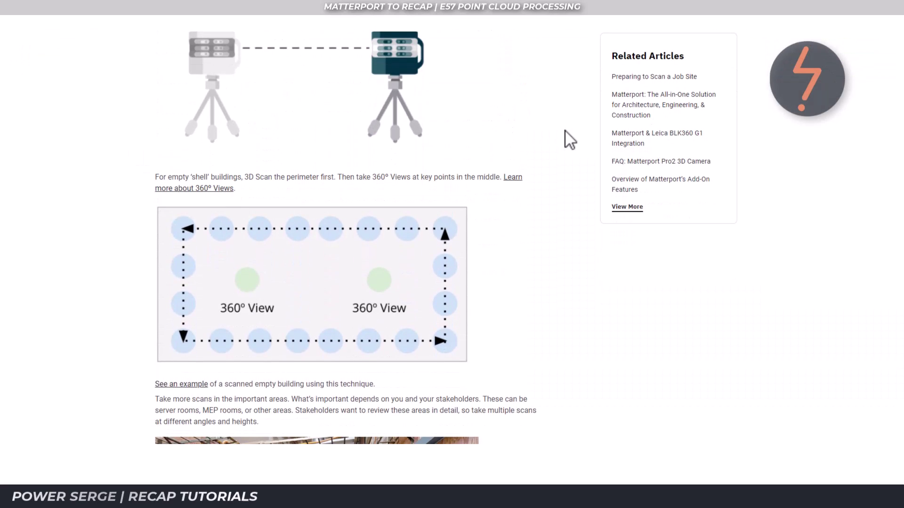
pyautogui.scroll(5, 566, 131)
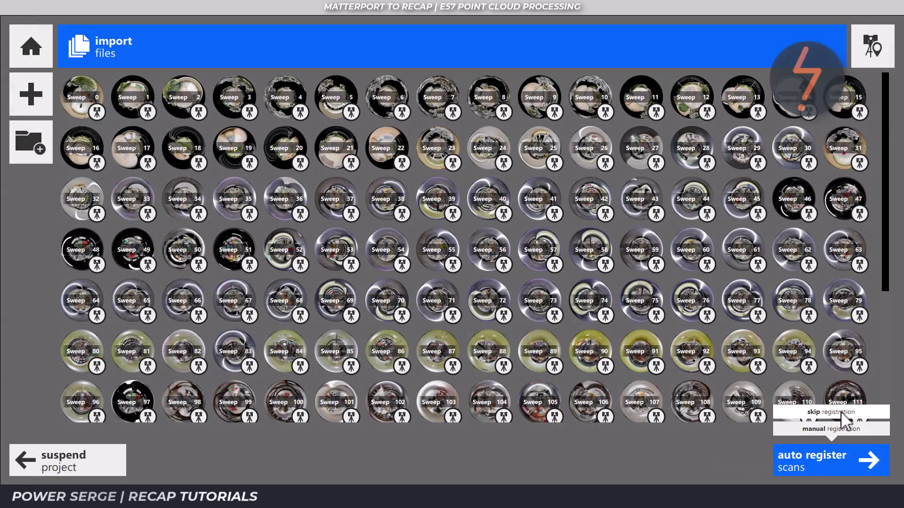
# Index the sweeps without registration, then orbit and zoom around the jumbled point cloud.
pyautogui.click(841, 413)
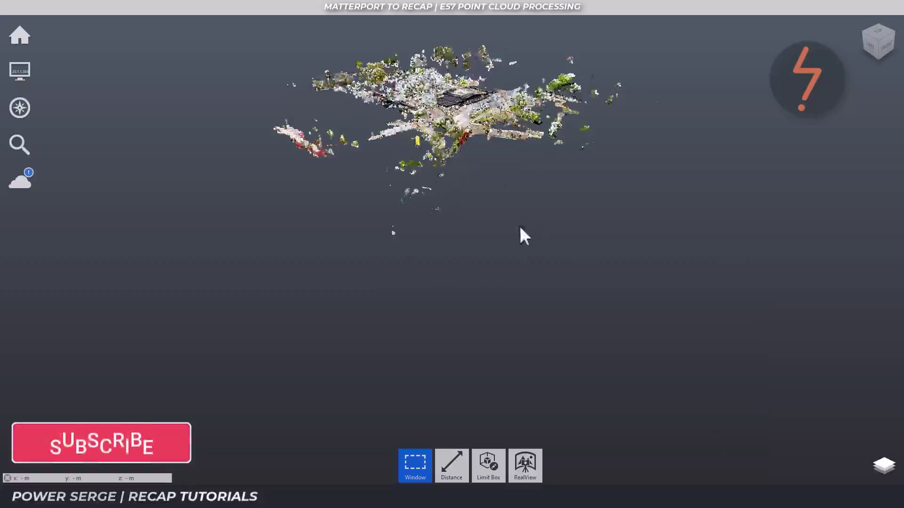
pyautogui.moveTo(524, 240); pyautogui.dragTo(494, 221)
pyautogui.scroll(5, 472, 206)
pyautogui.scroll(5, 472, 206)
pyautogui.moveTo(463, 197); pyautogui.dragTo(563, 314)
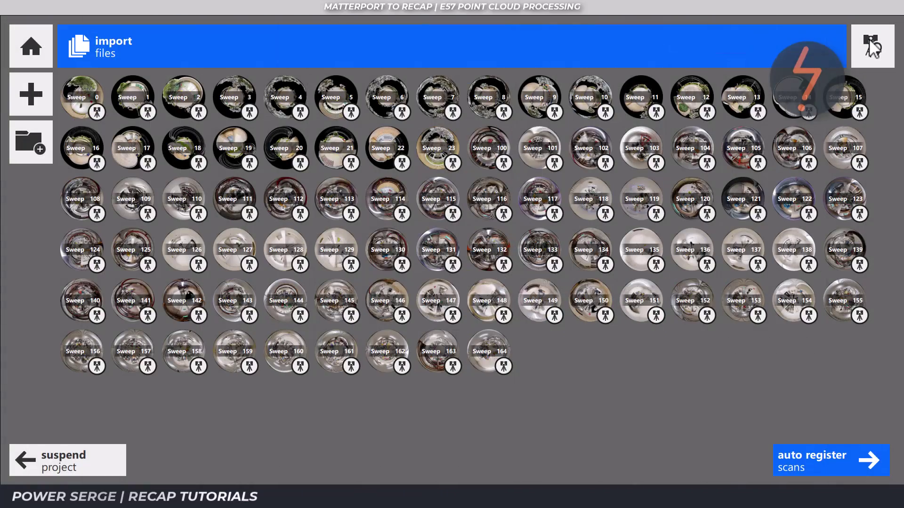
# Start Auto Register Scans on all the imported sweeps.
pyautogui.moveTo(870, 470)
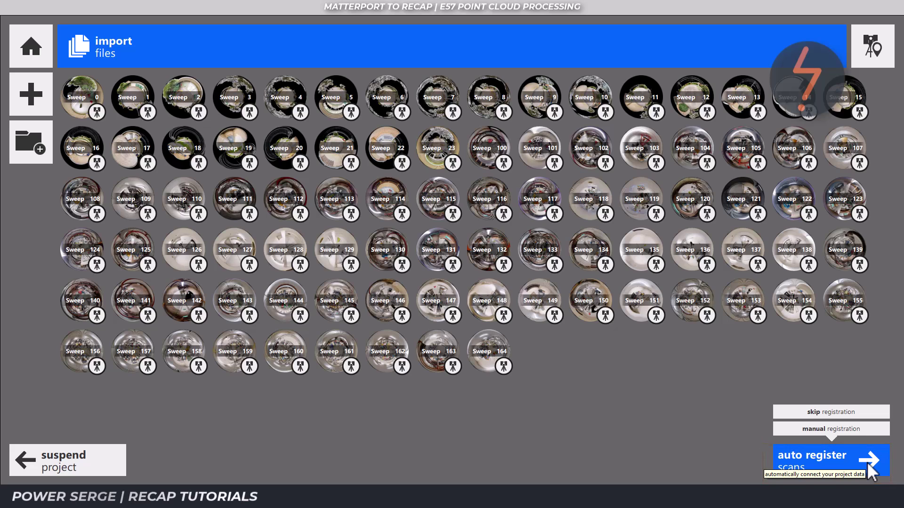
pyautogui.click(871, 470)
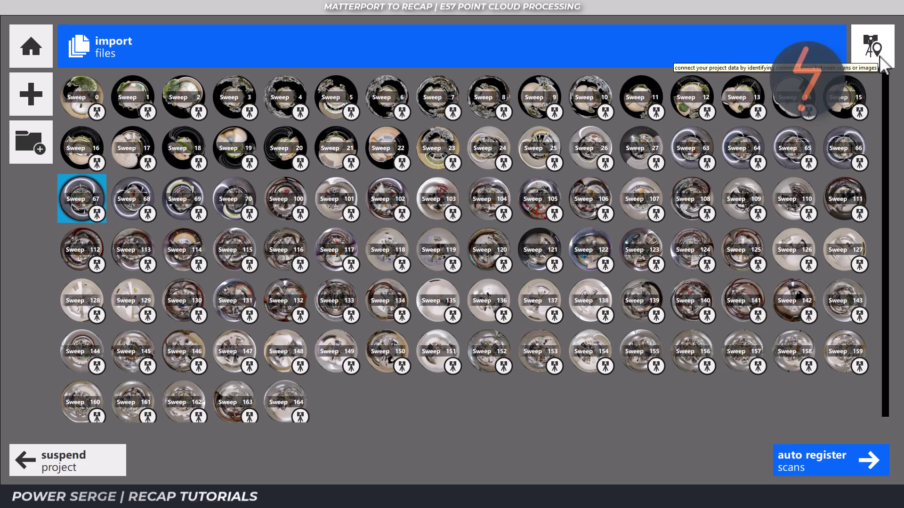
# Open the registration workspace, browse the sweep list, then return to the imported sweeps.
pyautogui.click(880, 59)
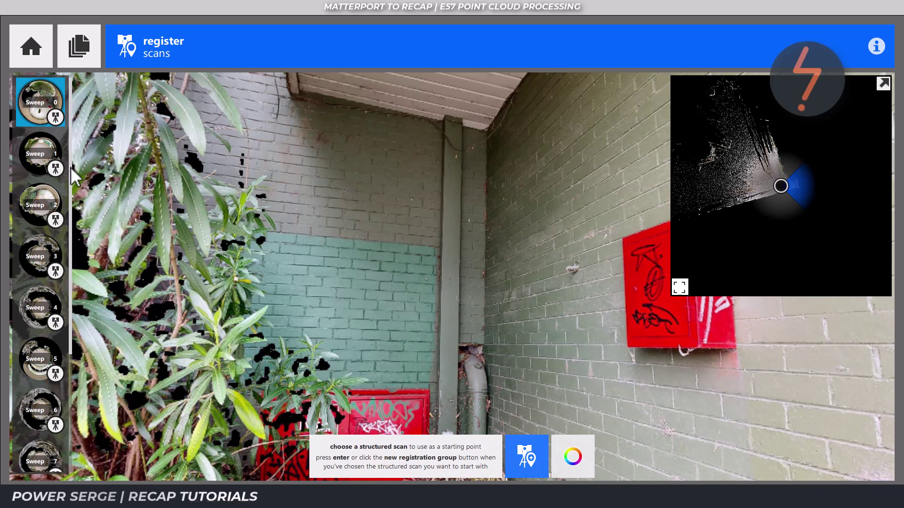
pyautogui.scroll(-20, 73, 177)
pyautogui.scroll(-20, 69, 250)
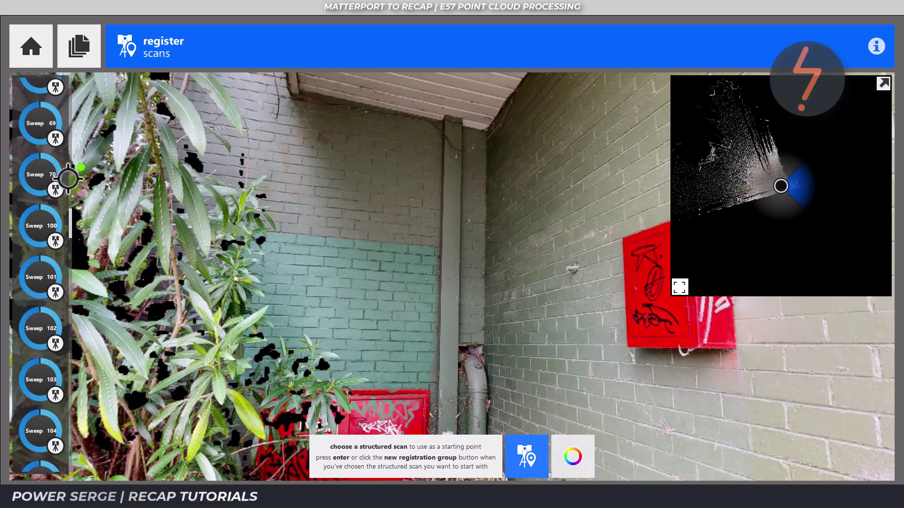
pyautogui.scroll(10, 73, 235)
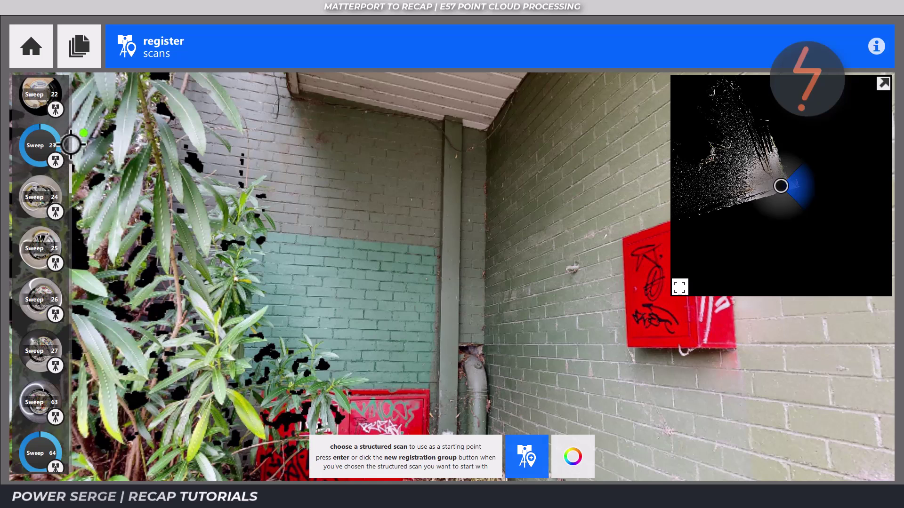
pyautogui.click(86, 55)
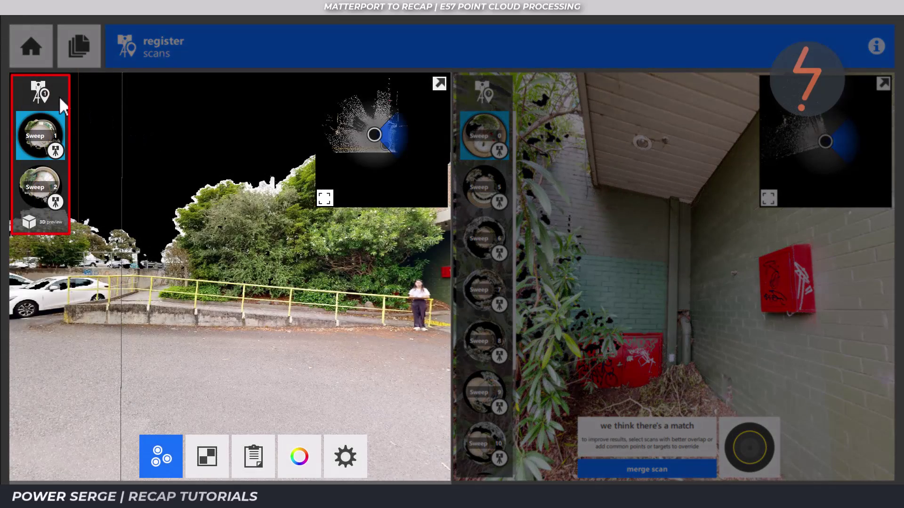
# Show the left group's scan locations and open the registration and target identification tips.
pyautogui.click(59, 97)
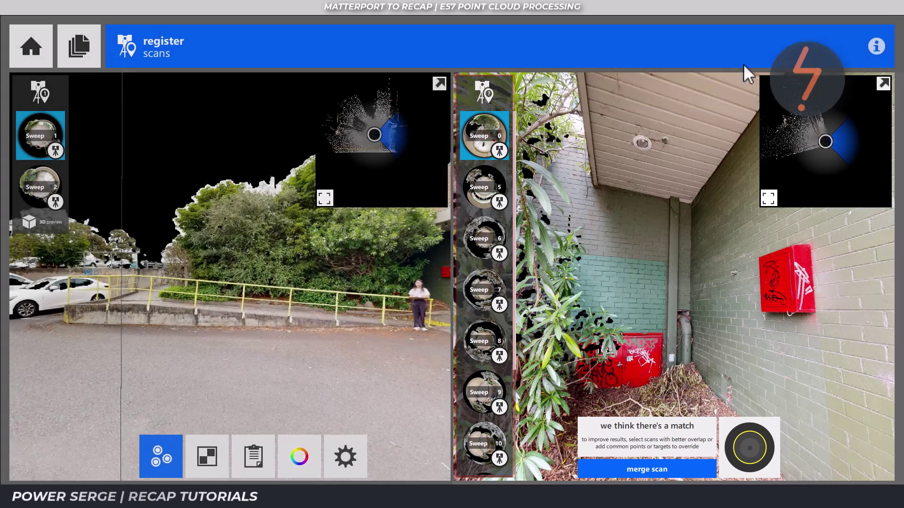
pyautogui.click(875, 45)
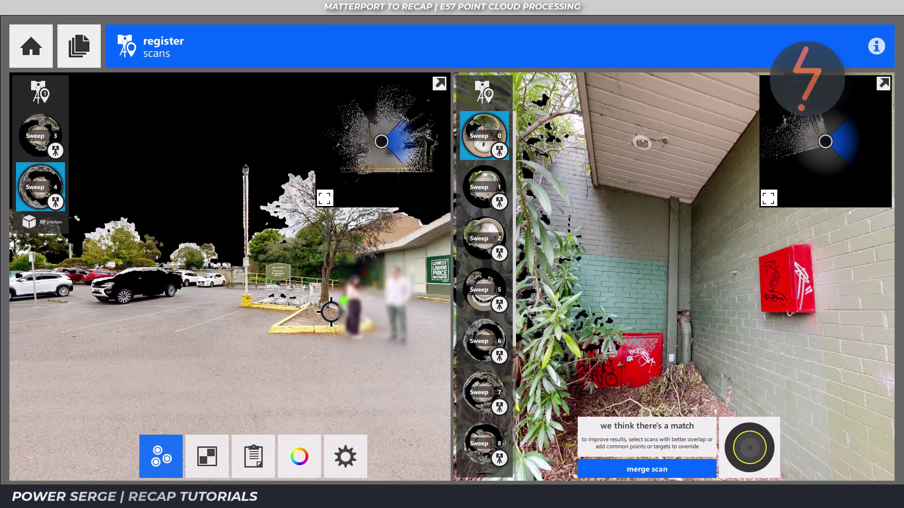
pyautogui.moveTo(756, 451)
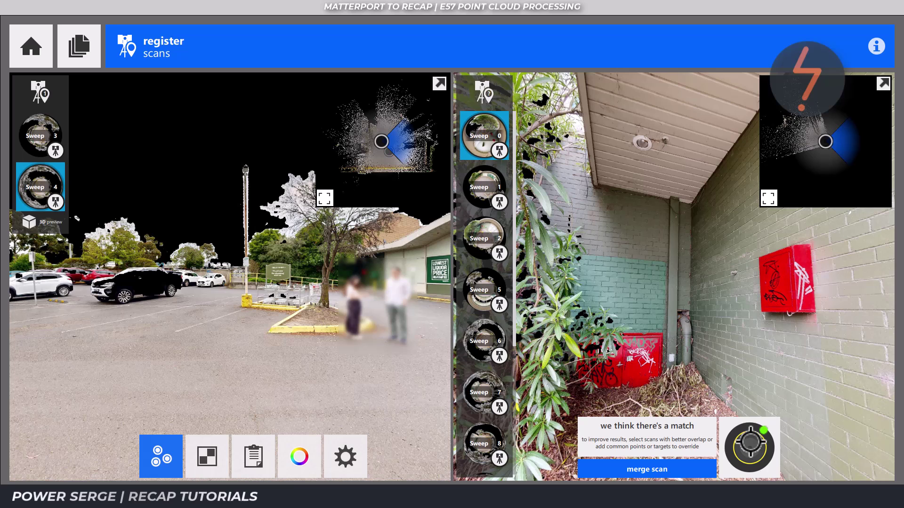
# Select Sweep 3 as the scan compared against Sweep 0.
pyautogui.click(51, 135)
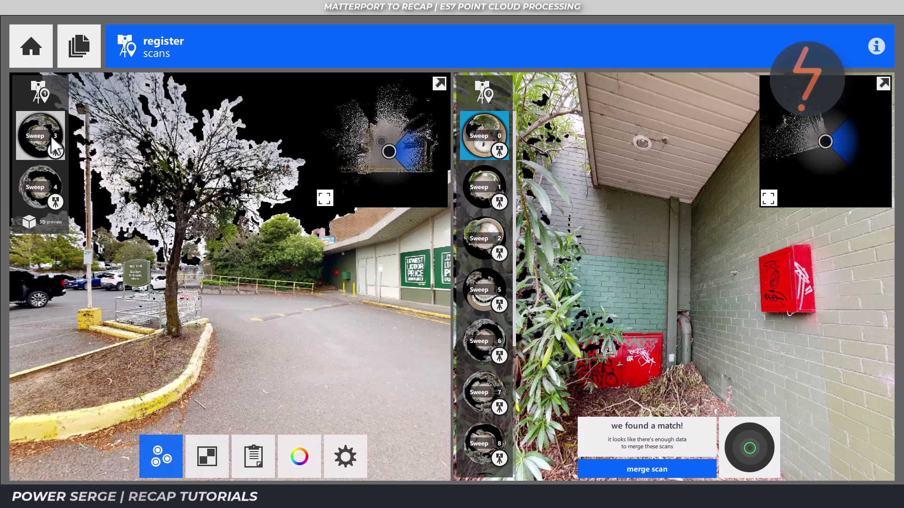
pyautogui.click(51, 135)
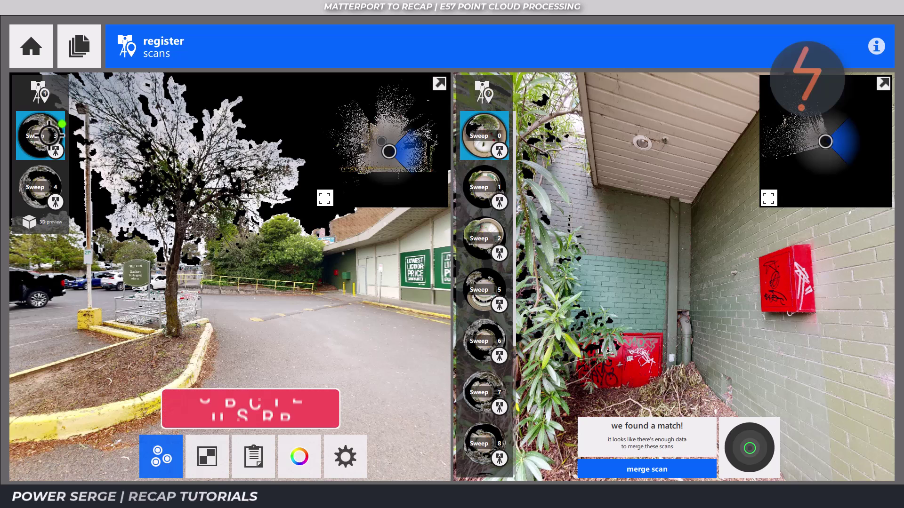
pyautogui.moveTo(753, 434)
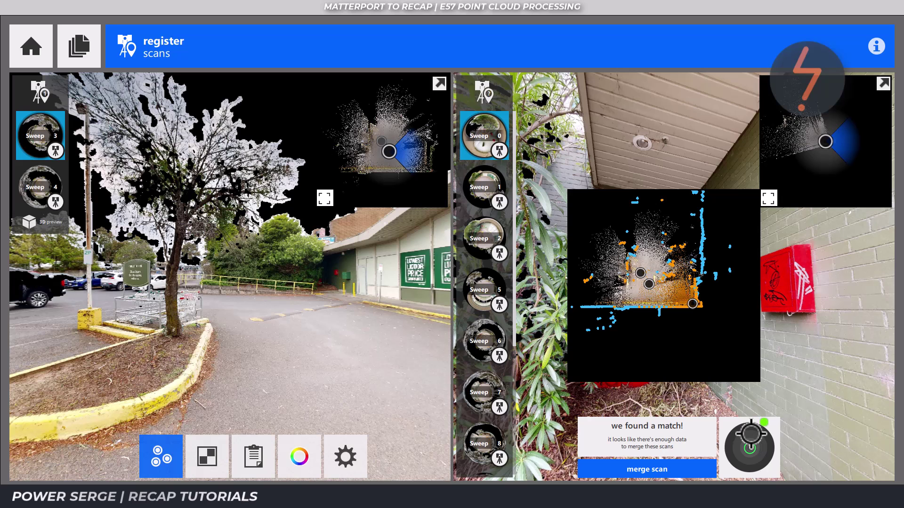
pyautogui.click(768, 198)
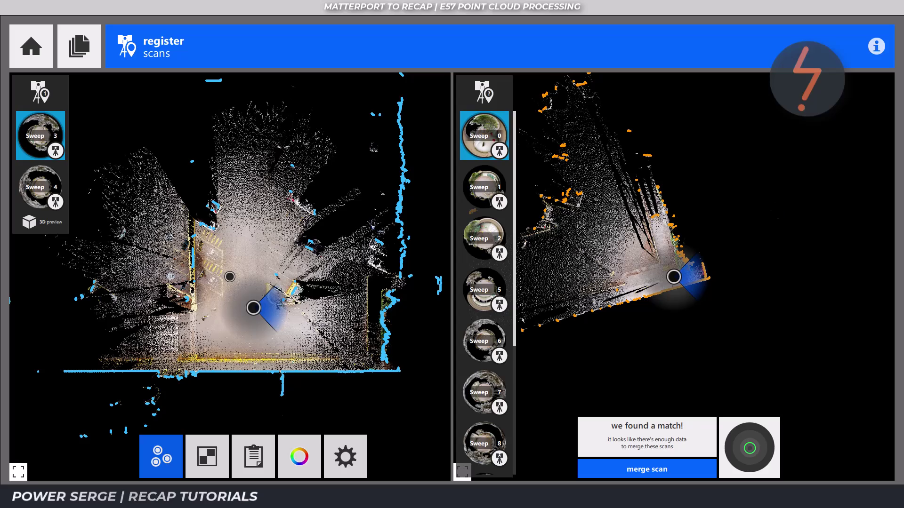
pyautogui.click(463, 472)
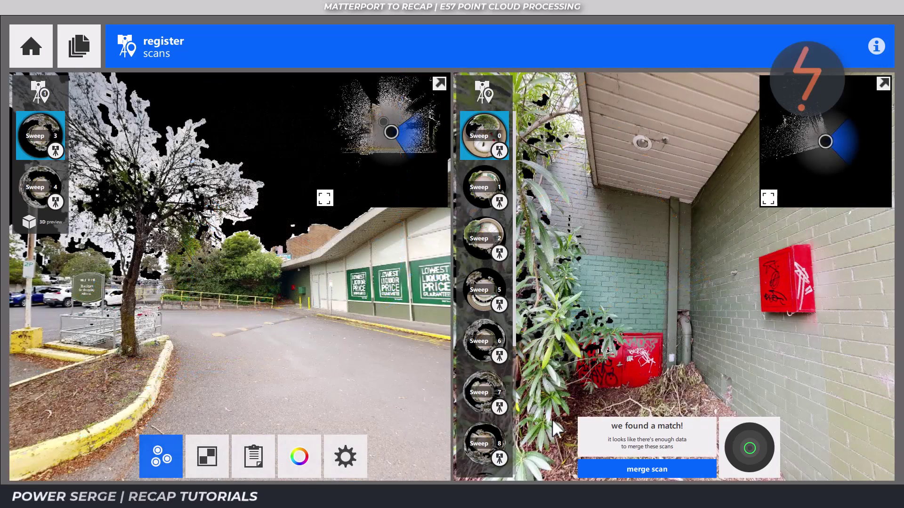
# Merge Sweep 3 with Sweep 0, review the refinement alignment, and approve it.
pyautogui.click(605, 467)
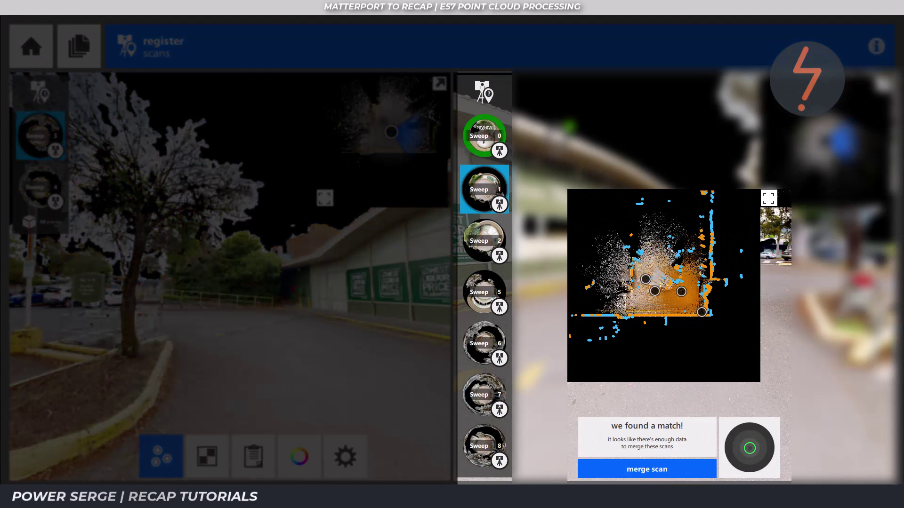
pyautogui.click(499, 137)
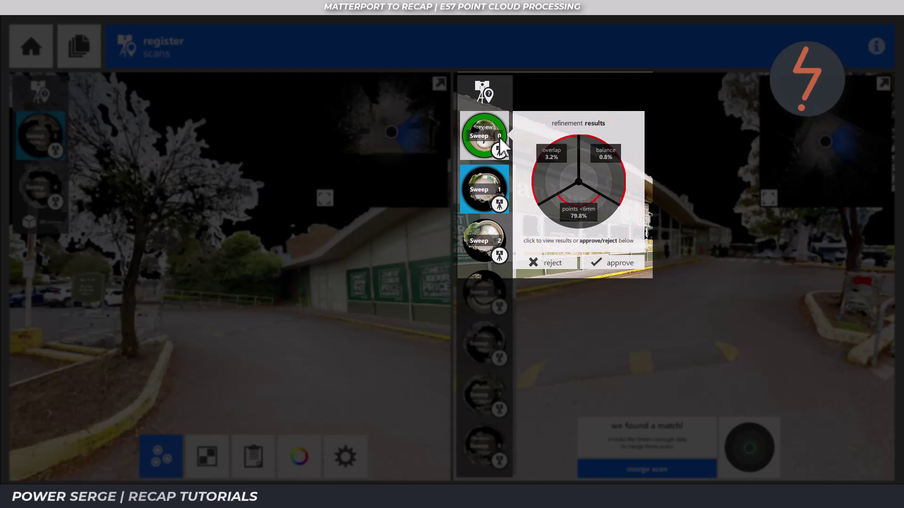
pyautogui.click(499, 137)
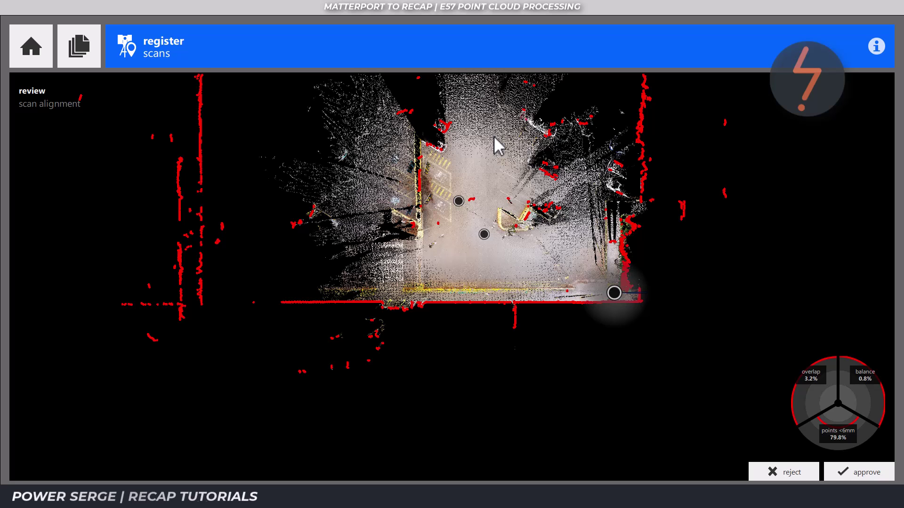
pyautogui.click(866, 472)
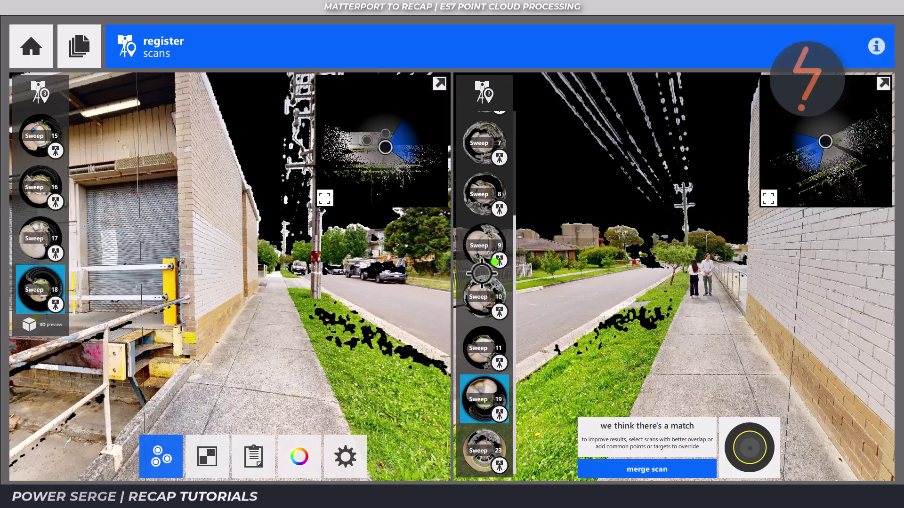
# Rotate Sweep 18's panorama across the street until it faces the drain cover.
pyautogui.moveTo(353, 308); pyautogui.dragTo(165, 298)
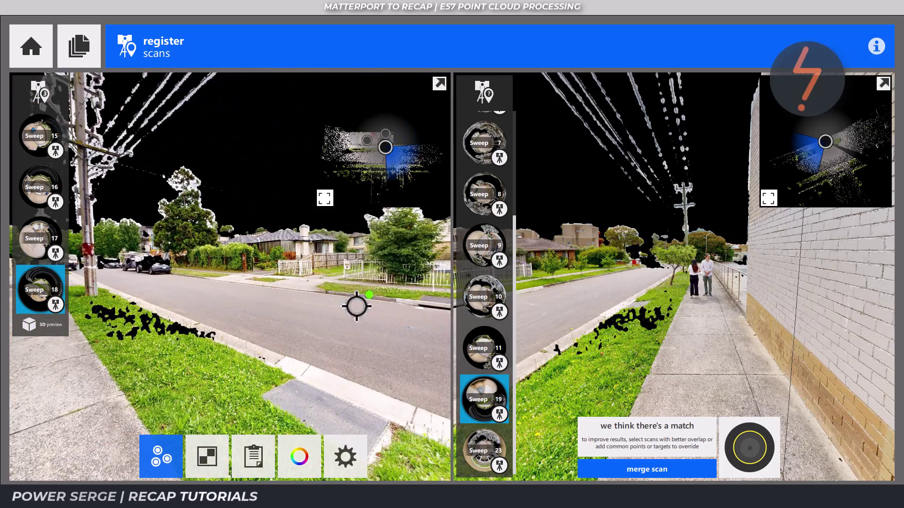
pyautogui.moveTo(356, 306); pyautogui.dragTo(132, 287)
pyautogui.moveTo(366, 281); pyautogui.dragTo(125, 298)
pyautogui.moveTo(202, 294); pyautogui.dragTo(236, 293)
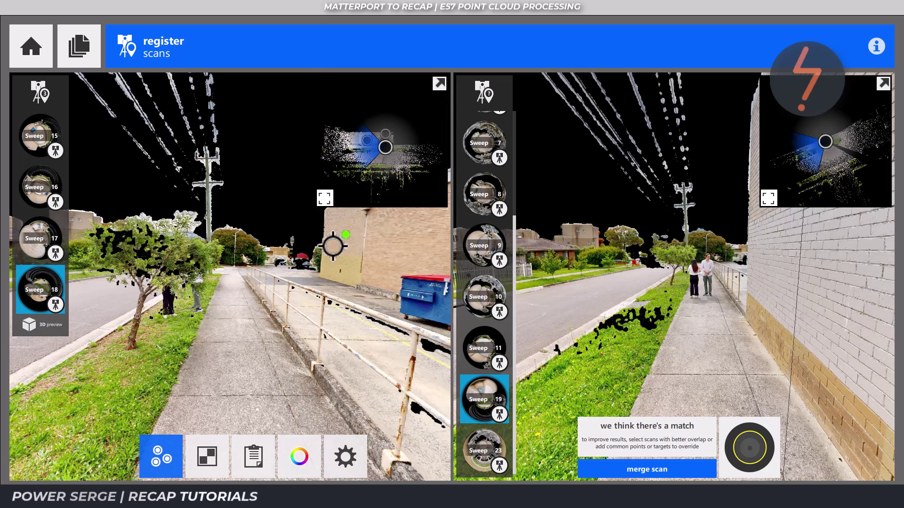
pyautogui.moveTo(317, 258); pyautogui.dragTo(316, 297)
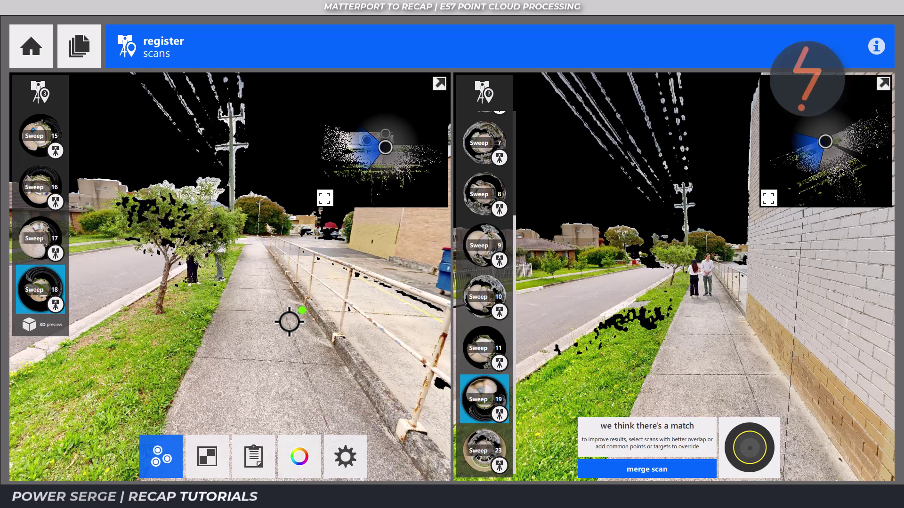
pyautogui.moveTo(197, 341); pyautogui.dragTo(337, 307)
pyautogui.moveTo(233, 325); pyautogui.dragTo(329, 319)
# Pair matching points on the drain cover and the building wall in Sweeps 18 and 19.
pyautogui.click(172, 271)
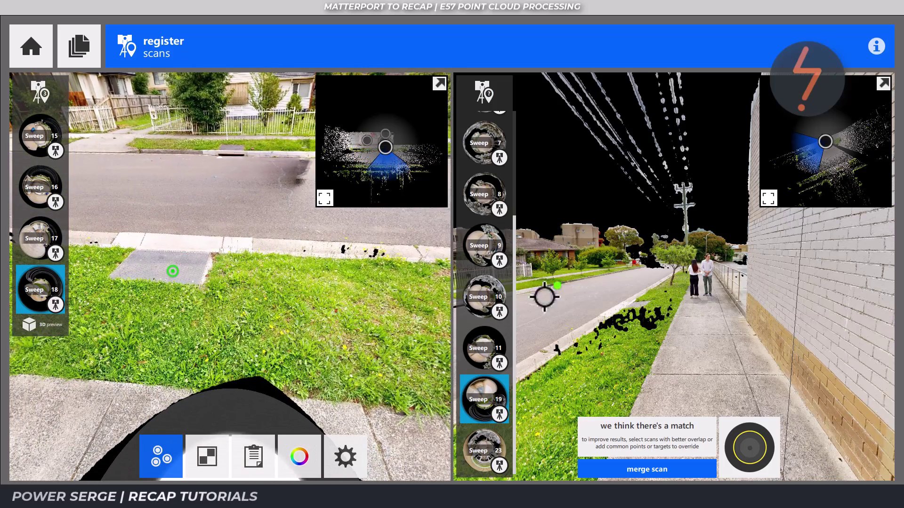
pyautogui.click(639, 305)
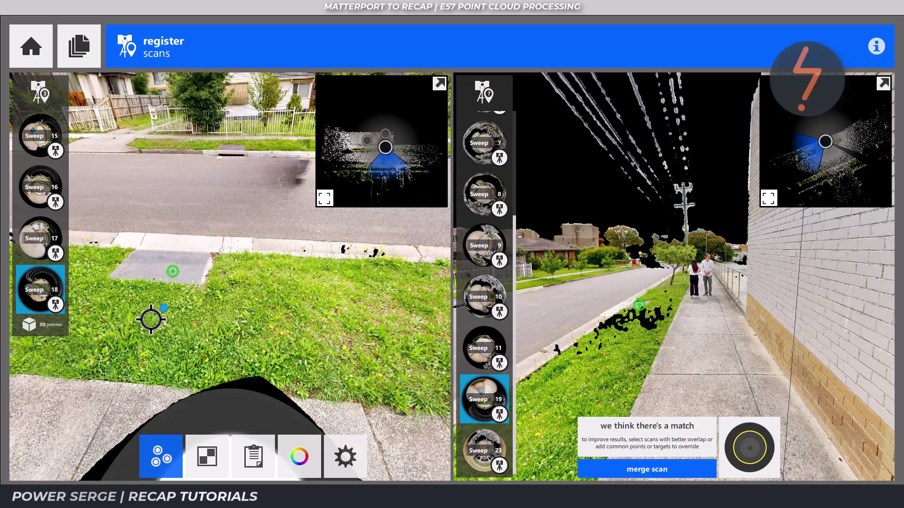
pyautogui.moveTo(150, 319); pyautogui.dragTo(343, 397)
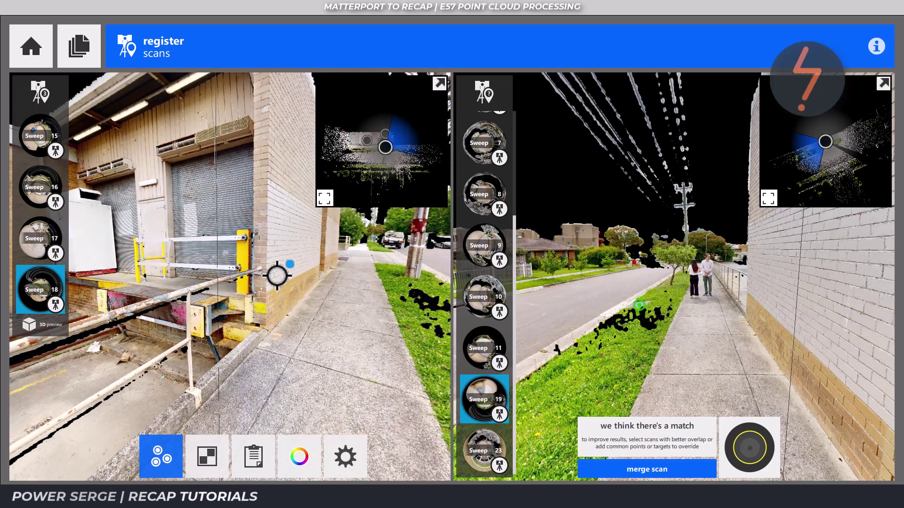
pyautogui.click(275, 306)
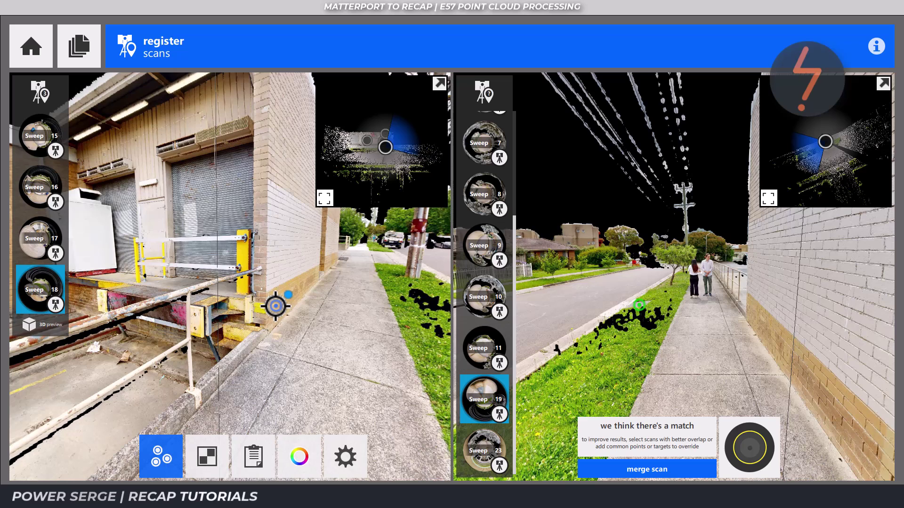
pyautogui.click(754, 312)
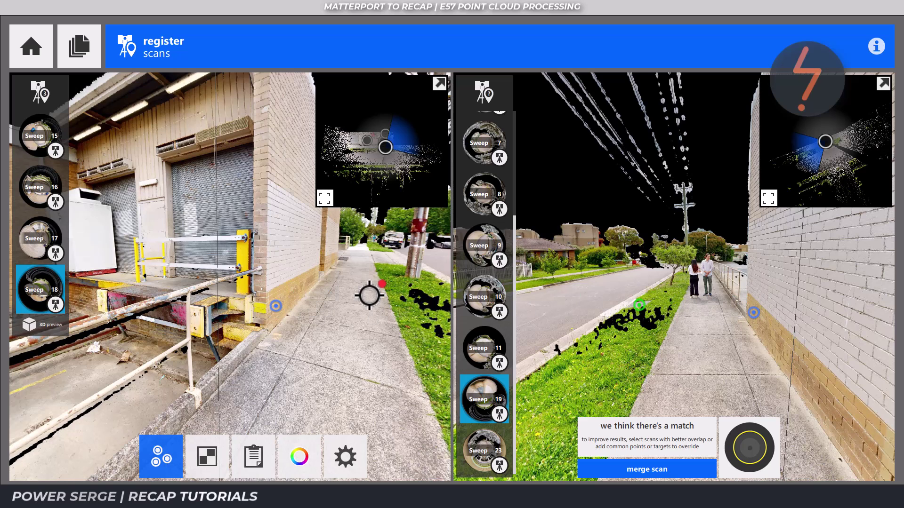
# Pair a point at the power pole base, removing and re-placing the misplaced marker.
pyautogui.moveTo(369, 295); pyautogui.dragTo(318, 309)
pyautogui.moveTo(760, 312); pyautogui.dragTo(501, 289)
pyautogui.moveTo(793, 308); pyautogui.dragTo(601, 322)
pyautogui.moveTo(787, 298); pyautogui.dragTo(654, 285)
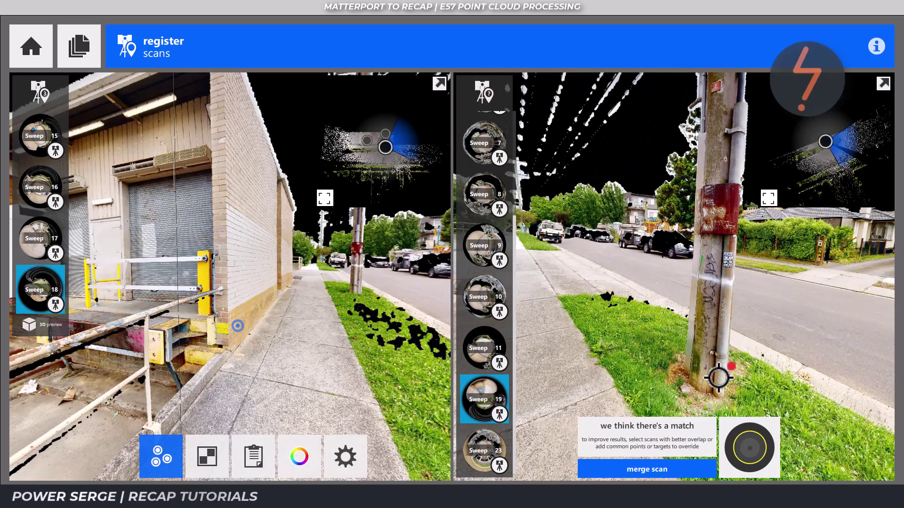
pyautogui.click(719, 378)
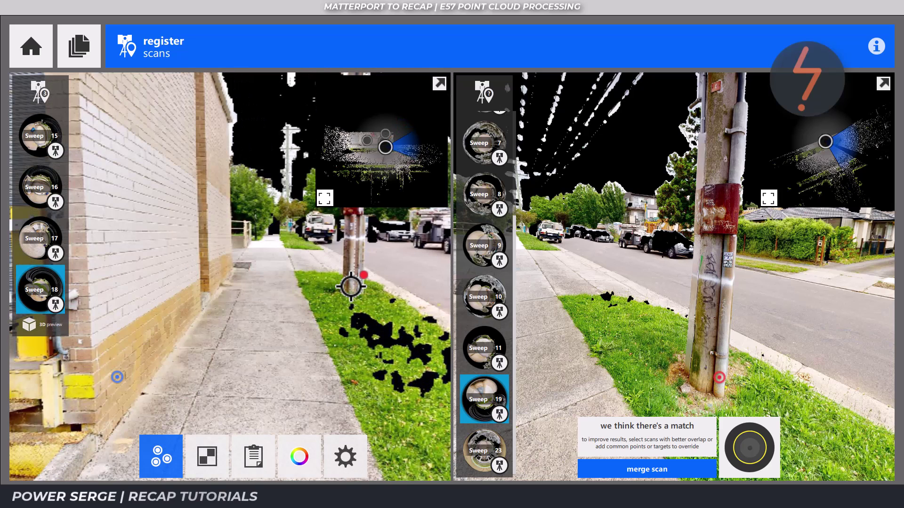
pyautogui.click(351, 286)
pyautogui.click(358, 270)
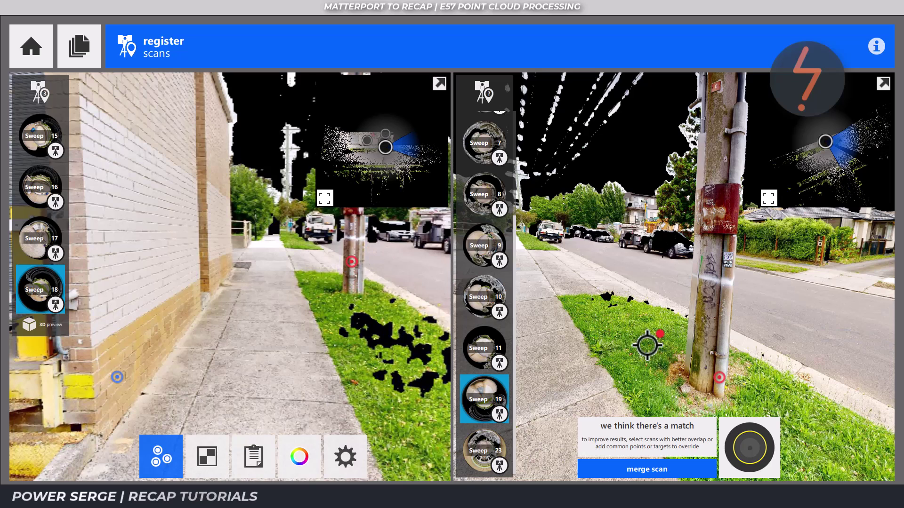
pyautogui.click(723, 336)
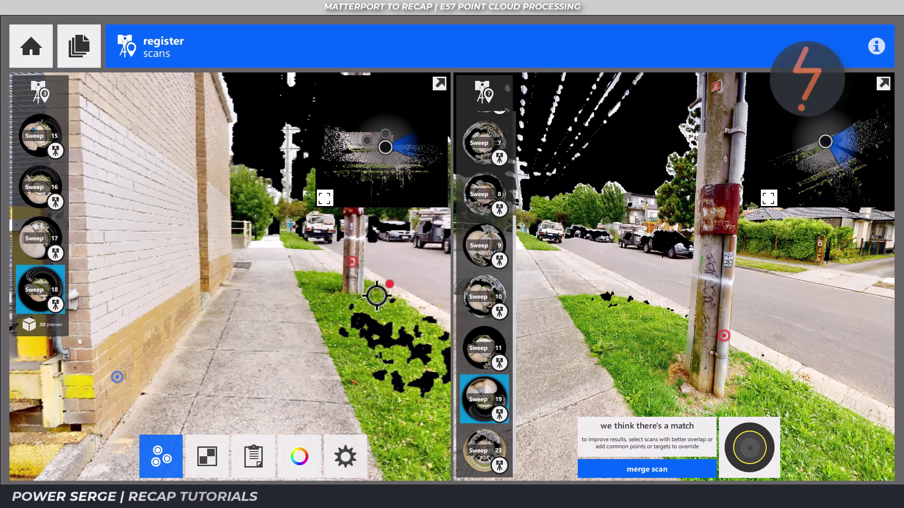
# Turn both views toward the houses opposite and pair a point on the tree.
pyautogui.moveTo(306, 297); pyautogui.dragTo(215, 288)
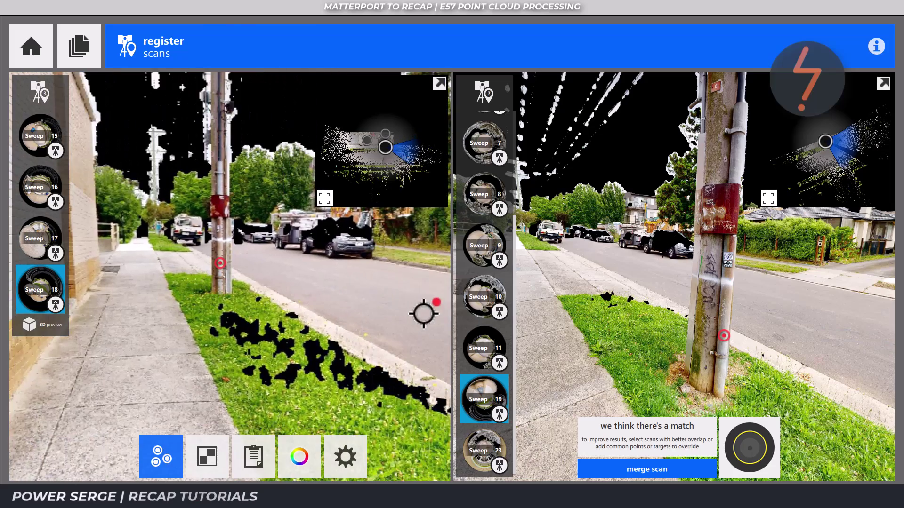
pyautogui.moveTo(426, 311); pyautogui.dragTo(259, 264)
pyautogui.moveTo(304, 292); pyautogui.dragTo(202, 305)
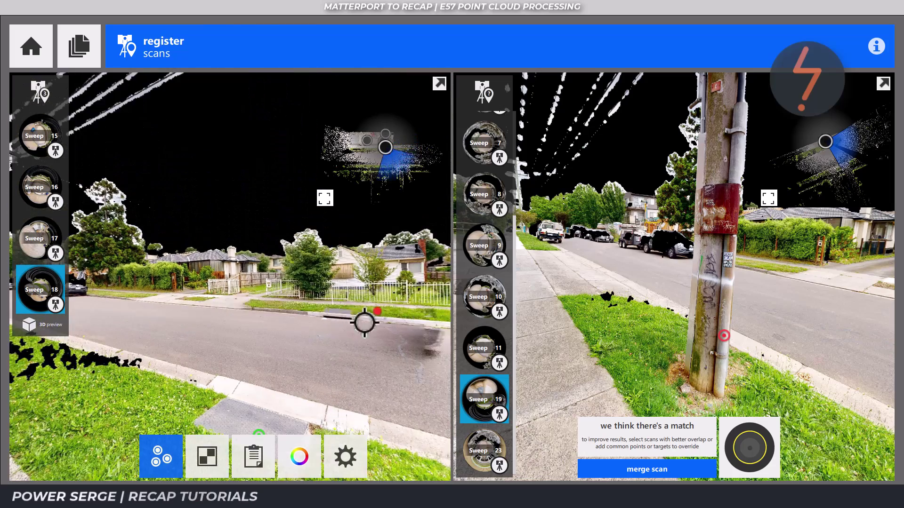
pyautogui.moveTo(383, 323); pyautogui.dragTo(319, 323)
pyautogui.moveTo(833, 325); pyautogui.dragTo(641, 308)
pyautogui.moveTo(880, 318); pyautogui.dragTo(544, 325)
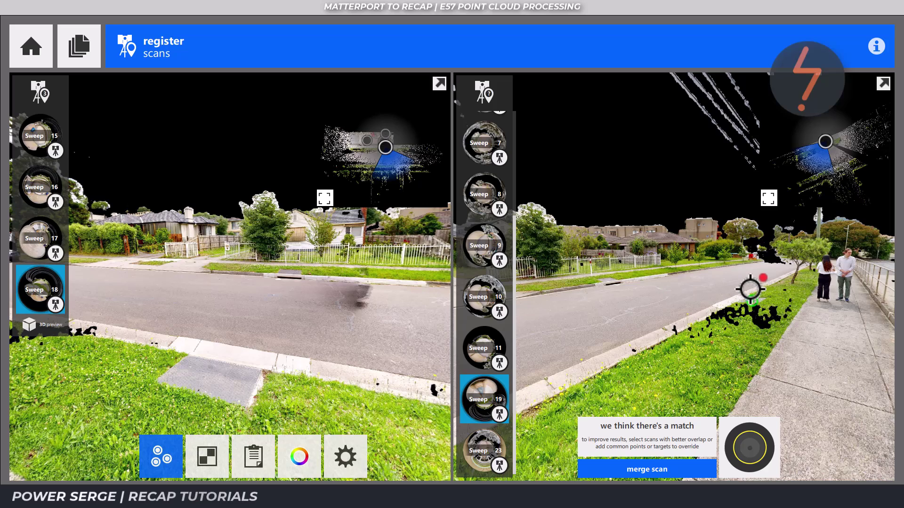
pyautogui.moveTo(742, 288); pyautogui.dragTo(855, 342)
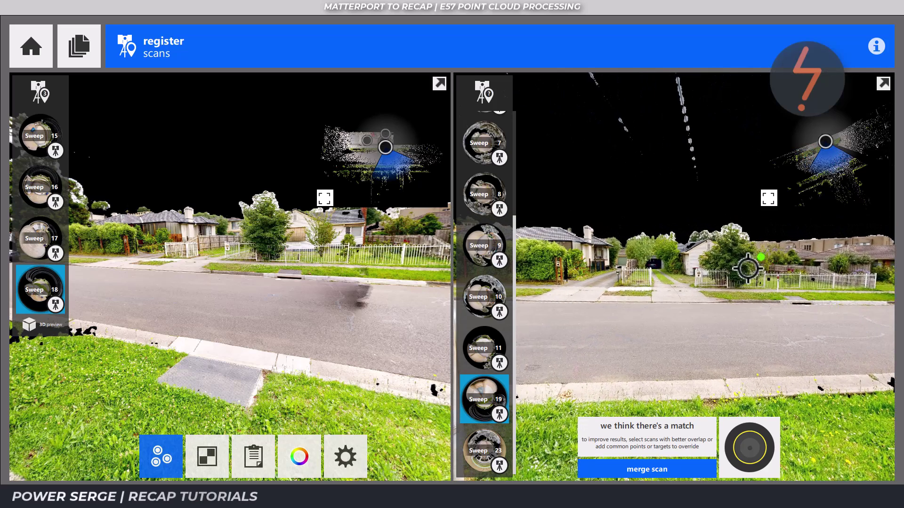
pyautogui.click(730, 256)
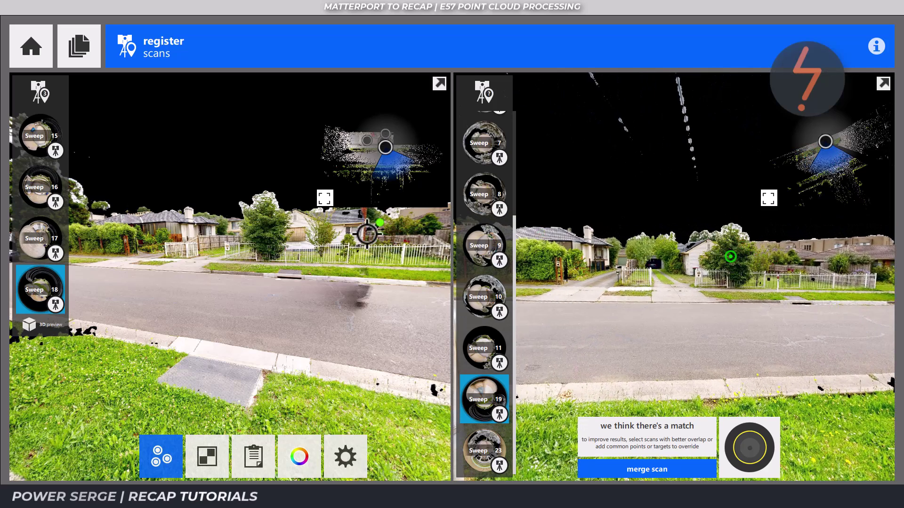
pyautogui.click(260, 228)
pyautogui.moveTo(220, 282); pyautogui.dragTo(439, 310)
pyautogui.moveTo(603, 347); pyautogui.dragTo(884, 334)
# Mark the final pole point in Sweep 19 and merge it with Sweep 18.
pyautogui.click(737, 315)
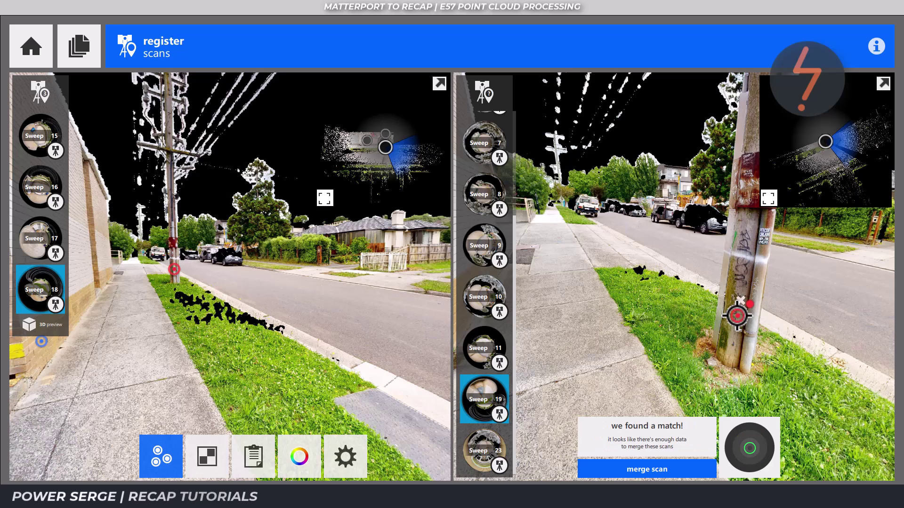
pyautogui.moveTo(751, 445)
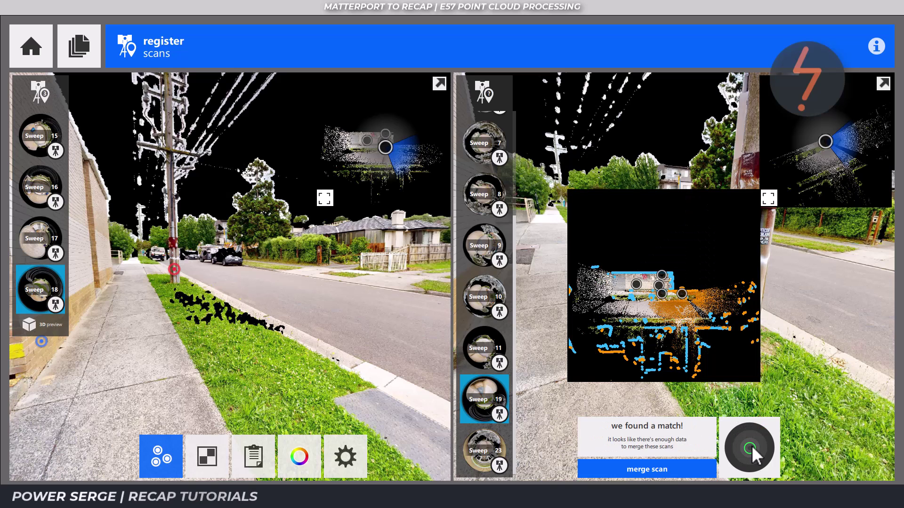
pyautogui.click(704, 466)
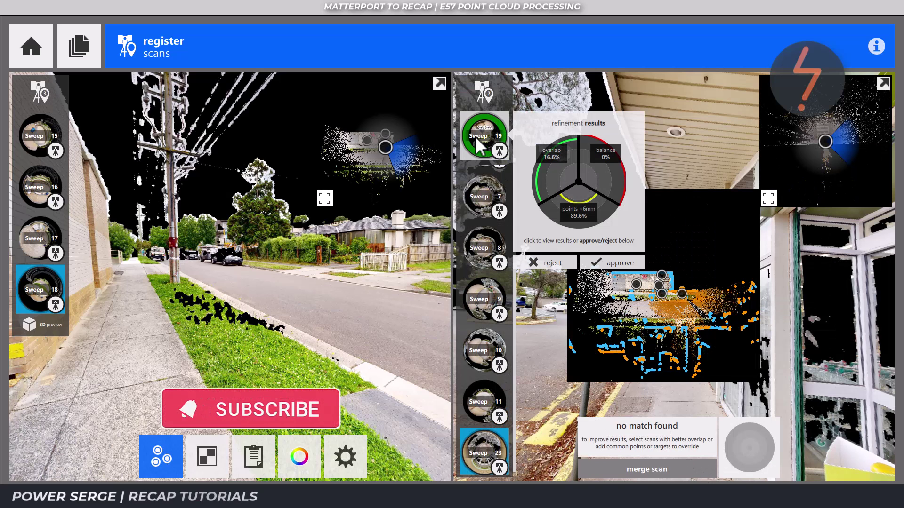
# Zoom into Sweep 19's refinement results and approve its alignment.
pyautogui.click(475, 136)
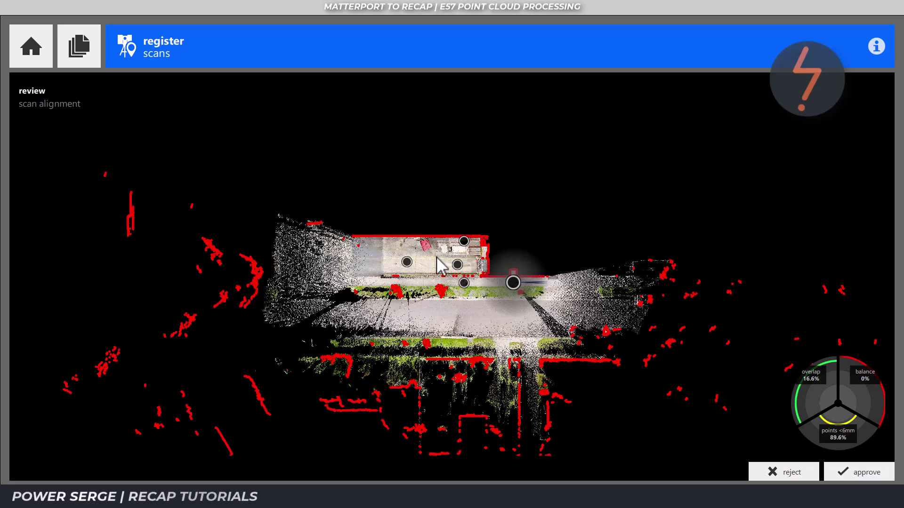
pyautogui.scroll(3, 436, 258)
pyautogui.scroll(5, 441, 286)
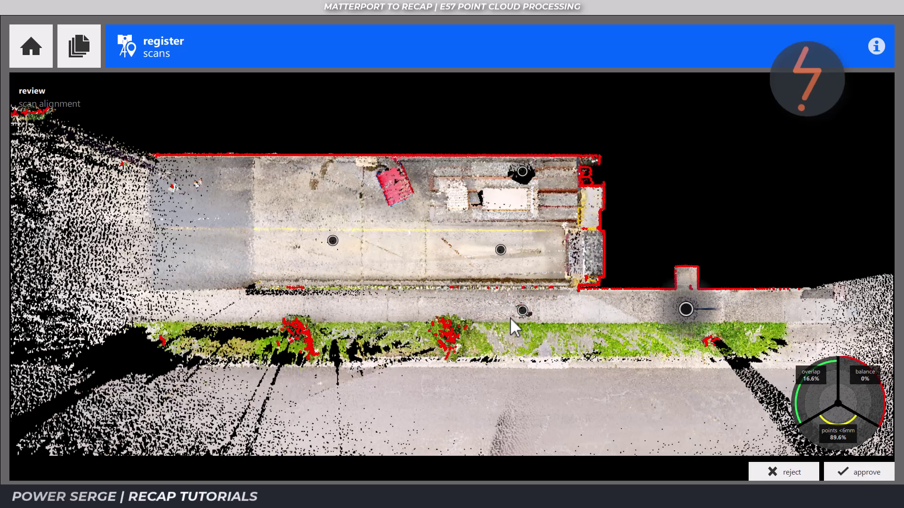
pyautogui.click(857, 473)
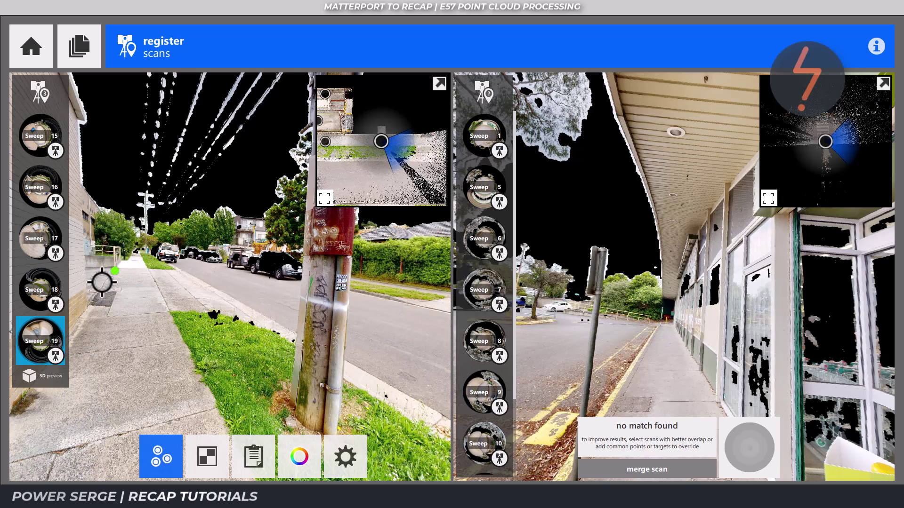
# Preview Sweeps 15–19 together in 3D, orbit along the street, then close the preview.
pyautogui.click(59, 377)
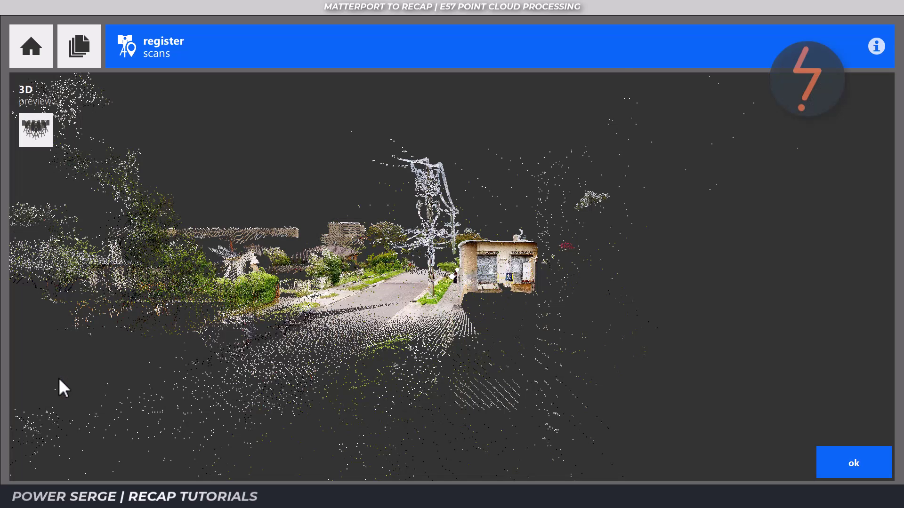
pyautogui.click(44, 139)
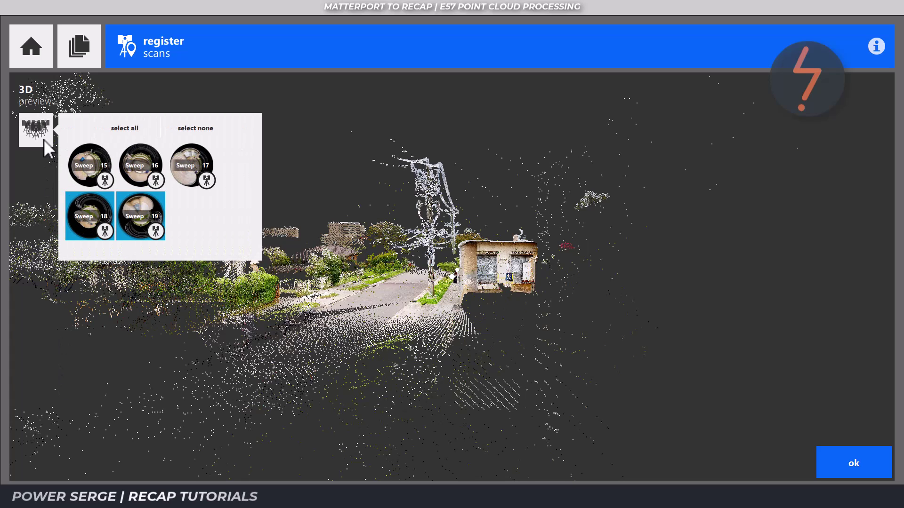
pyautogui.click(129, 129)
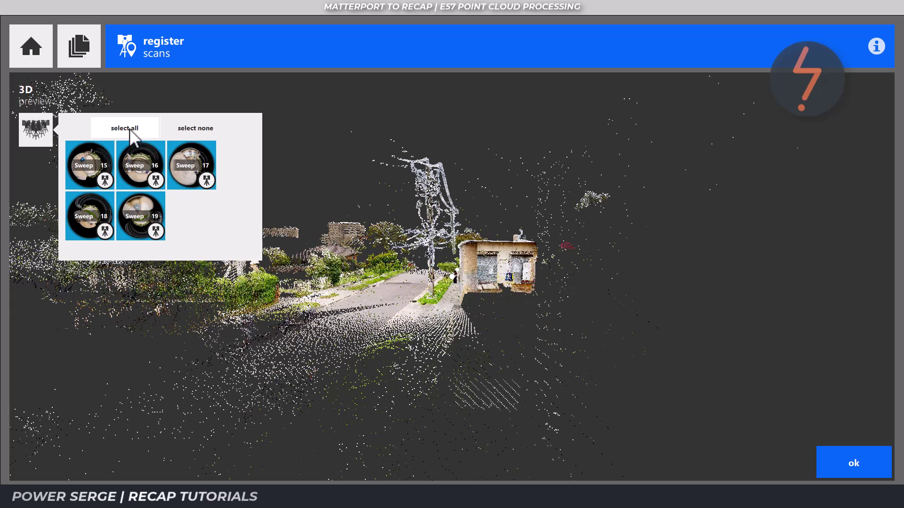
pyautogui.click(279, 333)
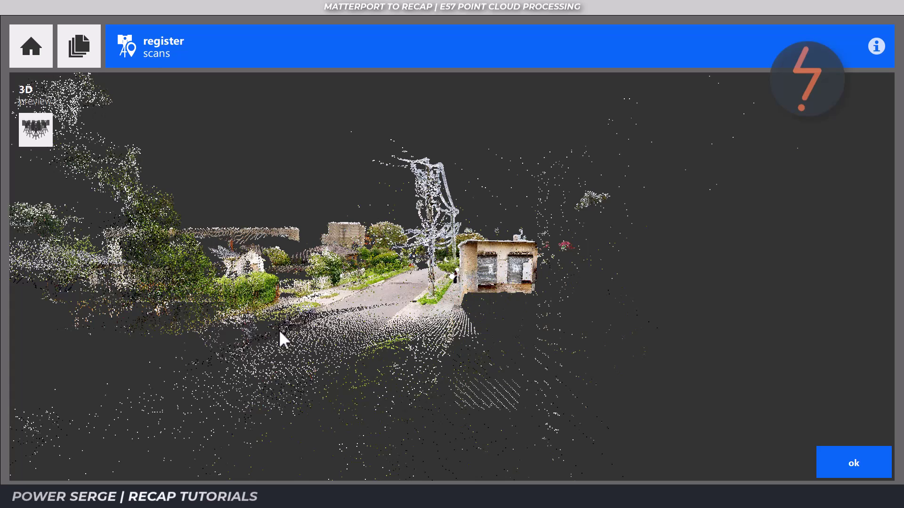
pyautogui.moveTo(364, 321); pyautogui.dragTo(609, 375)
pyautogui.moveTo(239, 273); pyautogui.dragTo(692, 273)
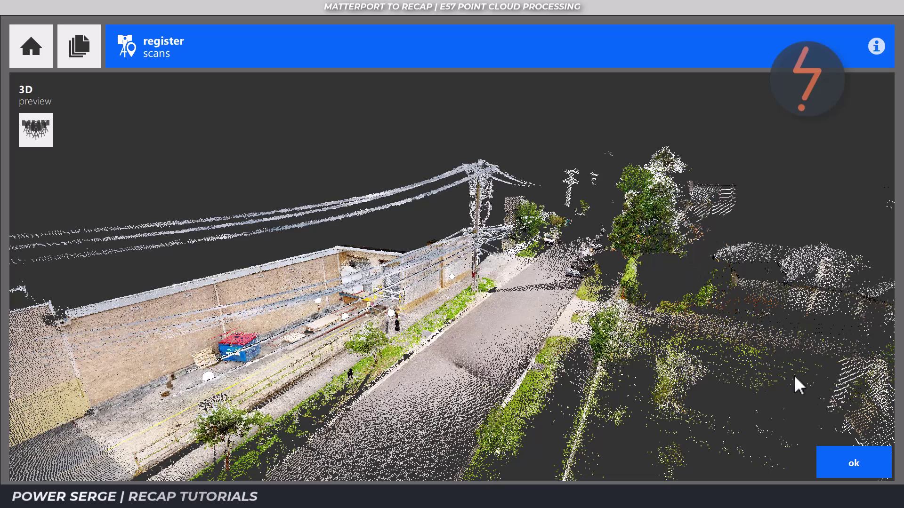
pyautogui.click(871, 462)
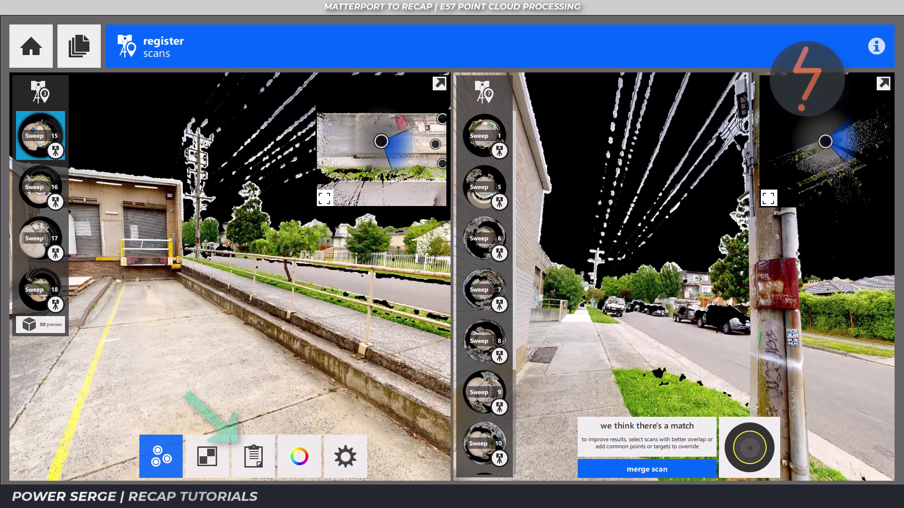
# Open the registration data table from the clipboard report button.
pyautogui.click(253, 456)
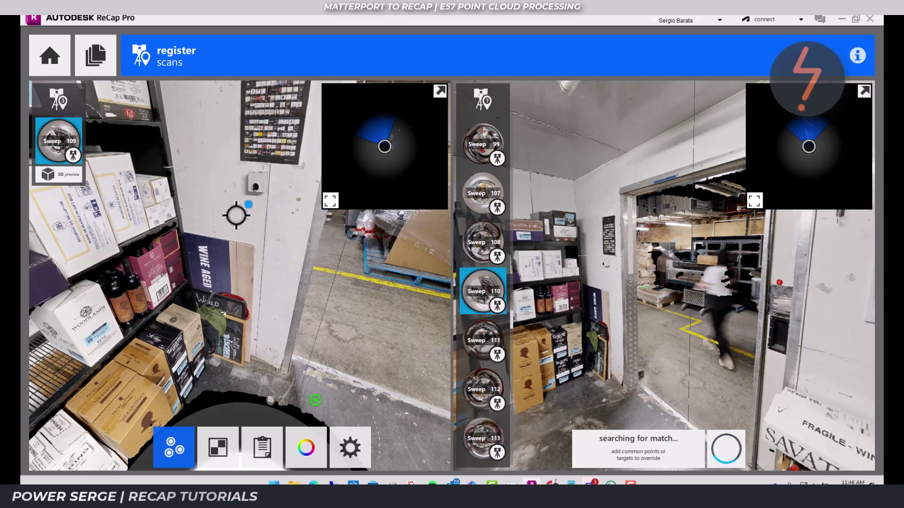
# Turn Sweep 109 toward the Wine Aged sign and place three matching points in Sweep 110.
pyautogui.moveTo(220, 191)
pyautogui.mouseDown()
pyautogui.moveTo(252, 293)
pyautogui.moveTo(216, 179)
pyautogui.mouseUp()
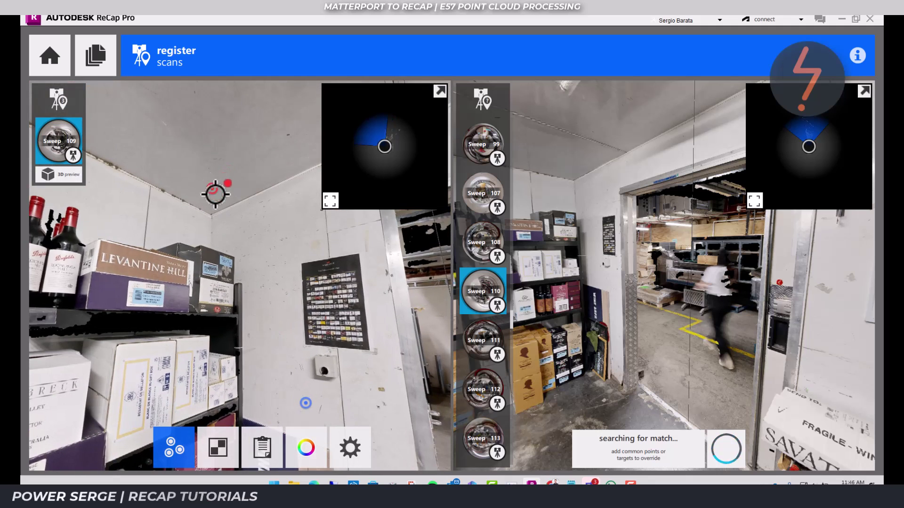
pyautogui.moveTo(226, 216); pyautogui.dragTo(234, 182)
pyautogui.click(631, 410)
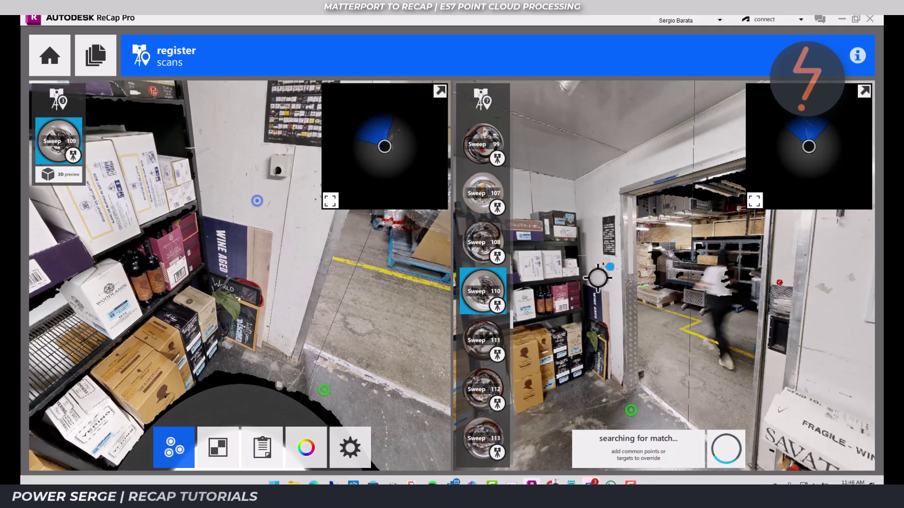
pyautogui.click(599, 278)
pyautogui.click(570, 161)
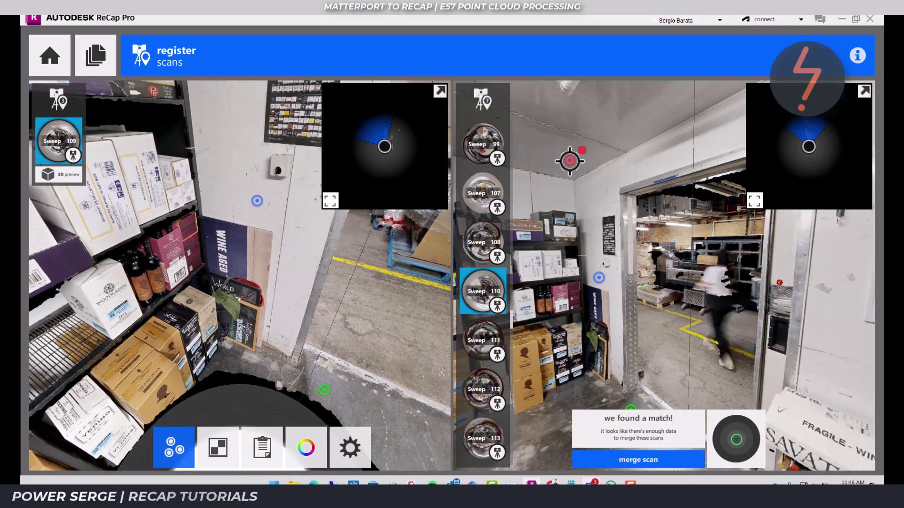
pyautogui.moveTo(603, 448)
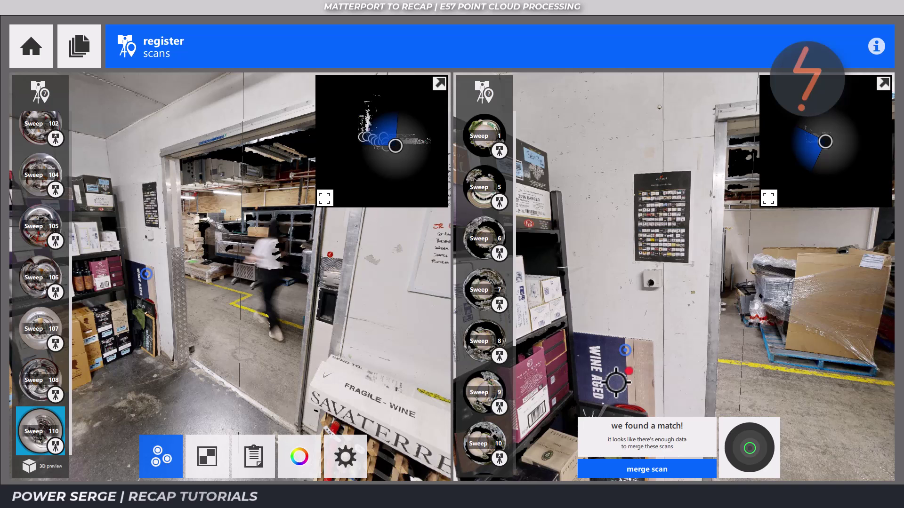
# Rotate both panoramas to compare the wine shelves, fan unit and LOAD LIMIT wall.
pyautogui.moveTo(222, 363); pyautogui.dragTo(315, 375)
pyautogui.moveTo(137, 317); pyautogui.dragTo(244, 349)
pyautogui.moveTo(562, 342); pyautogui.dragTo(748, 348)
pyautogui.moveTo(580, 283); pyautogui.dragTo(736, 344)
pyautogui.moveTo(558, 292); pyautogui.dragTo(736, 312)
pyautogui.moveTo(589, 306); pyautogui.dragTo(609, 303)
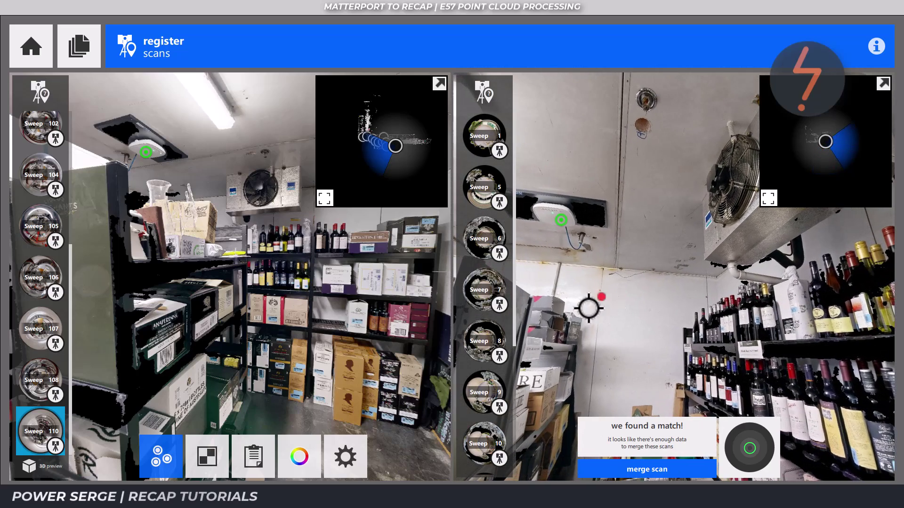
pyautogui.moveTo(176, 311); pyautogui.dragTo(237, 315)
pyautogui.moveTo(127, 329); pyautogui.dragTo(265, 314)
pyautogui.moveTo(126, 361); pyautogui.dragTo(195, 299)
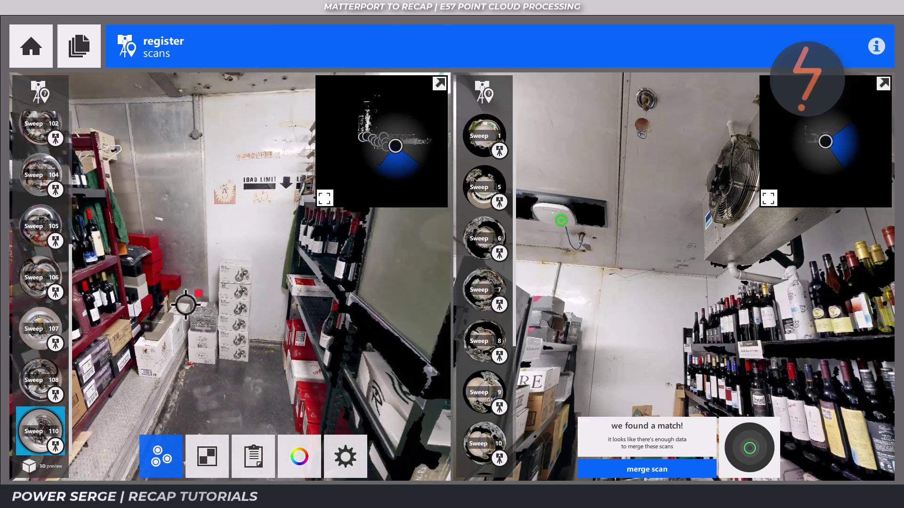
pyautogui.moveTo(168, 358); pyautogui.dragTo(360, 356)
pyautogui.moveTo(599, 355); pyautogui.dragTo(597, 382)
pyautogui.click(596, 381)
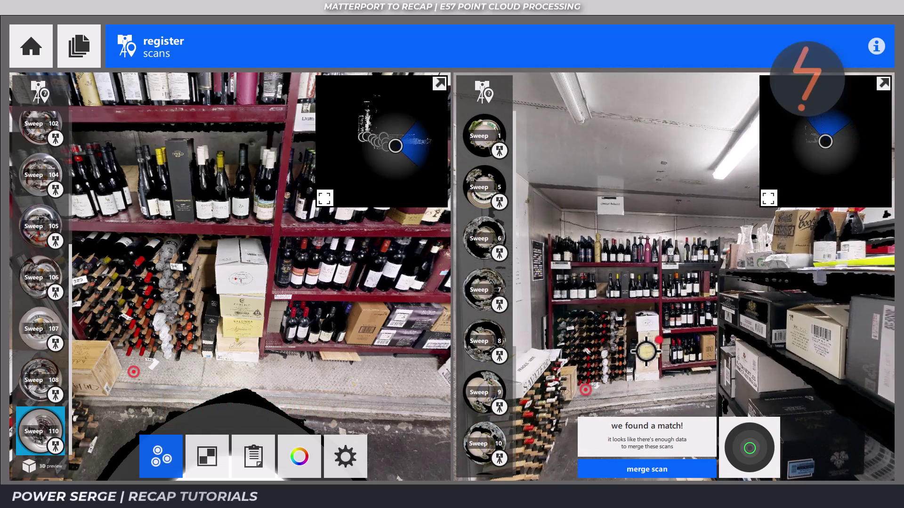
# Merge Sweep 109 with Sweep 110 and bring up its refinement results.
pyautogui.moveTo(752, 447)
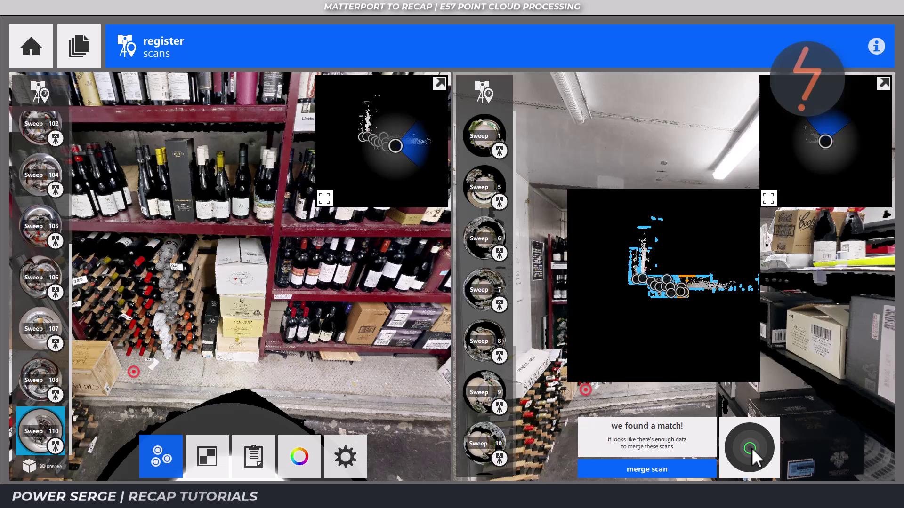
pyautogui.click(701, 466)
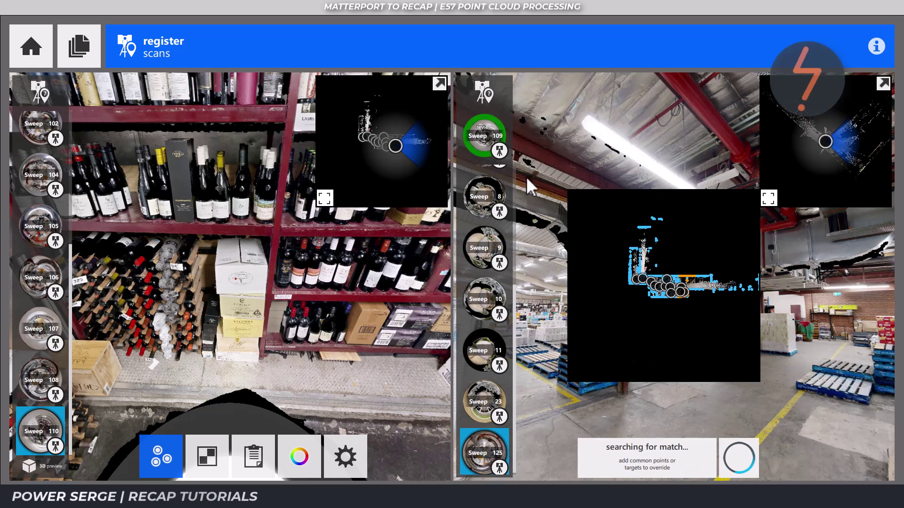
pyautogui.moveTo(500, 138)
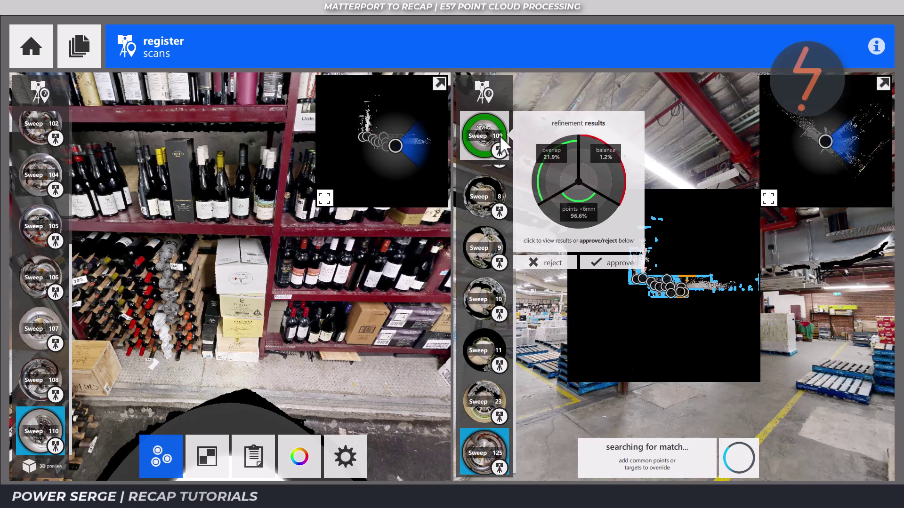
# Open Sweep 109's full scan alignment review and zoom in to inspect it.
pyautogui.click(500, 135)
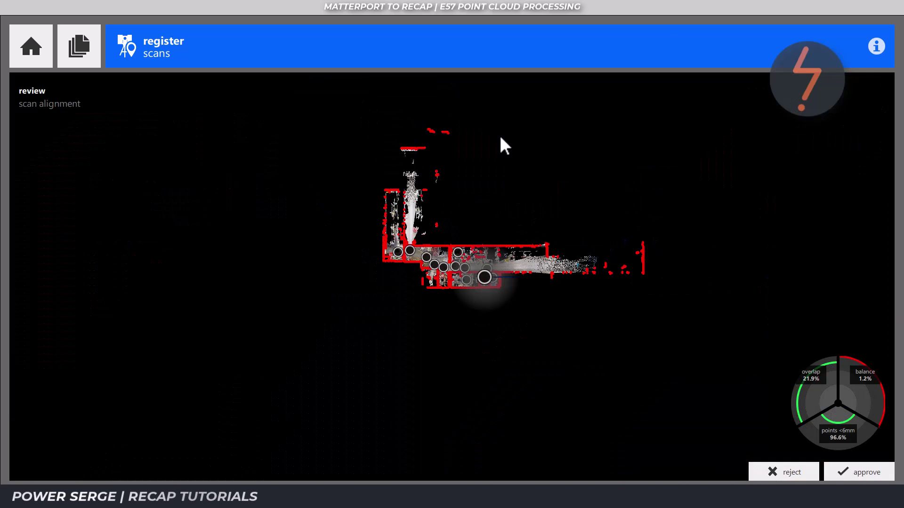
pyautogui.scroll(5, 479, 297)
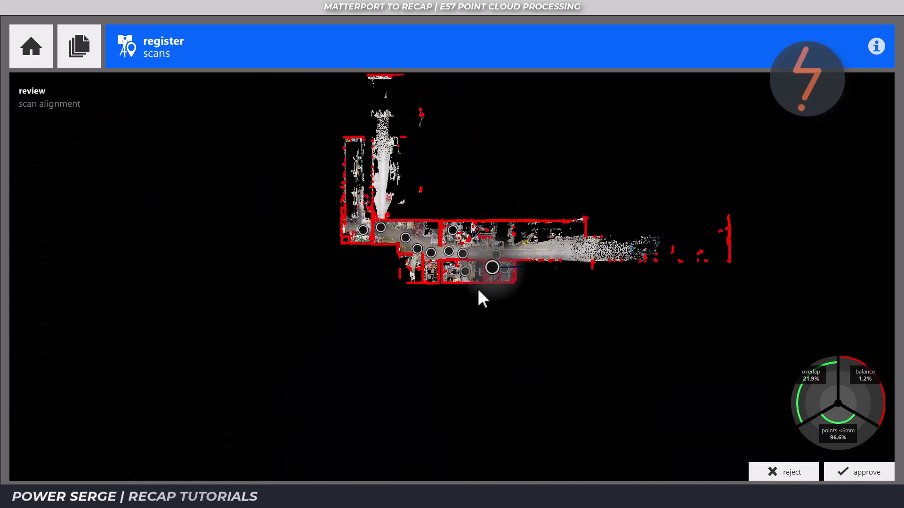
pyautogui.scroll(2, 478, 297)
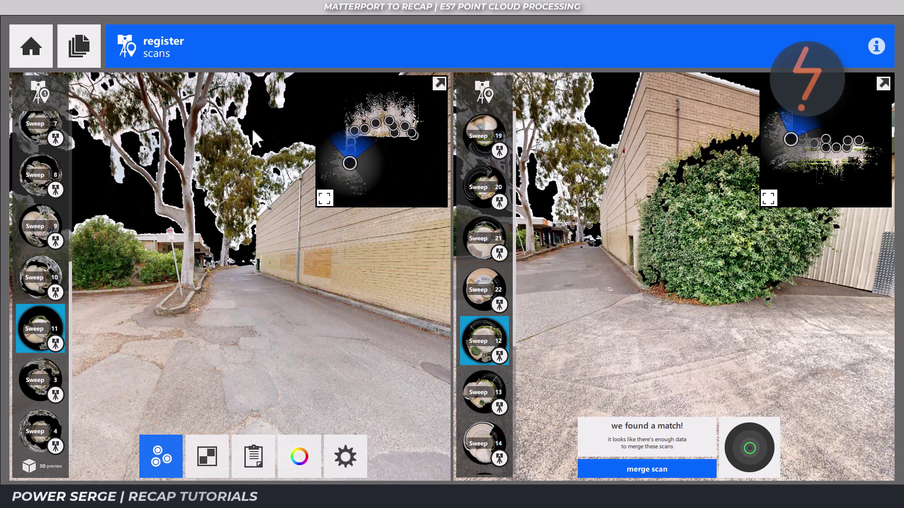
# Show the scan status options, then merge Sweep 12 with Sweep 11.
pyautogui.click(490, 93)
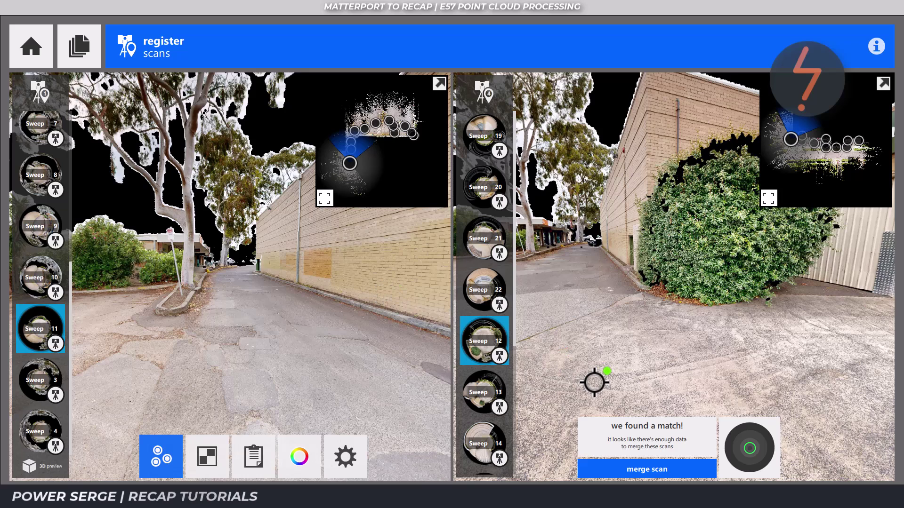
pyautogui.moveTo(640, 445)
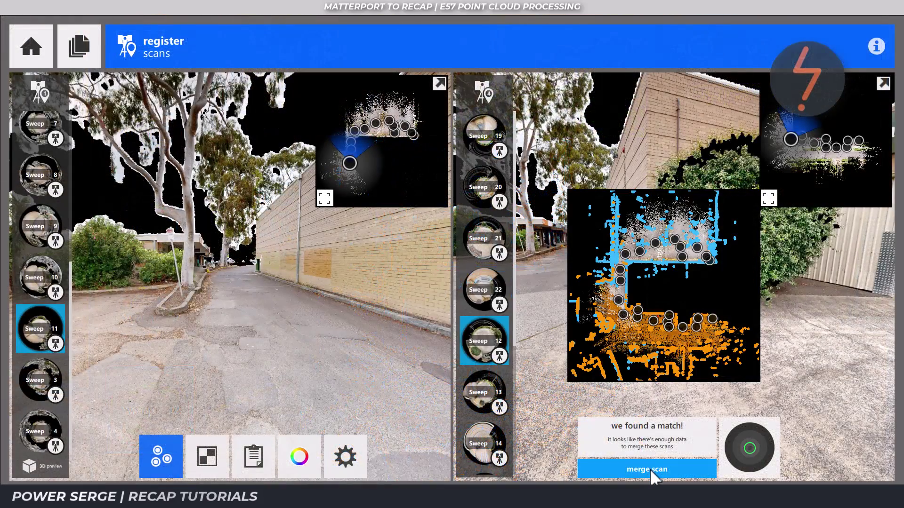
pyautogui.click(649, 468)
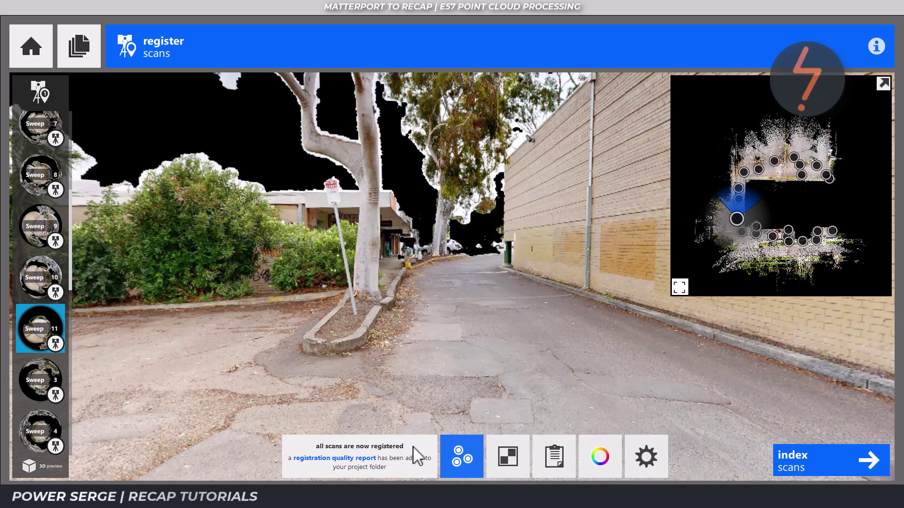
# Review per-sweep overlap, balance and points under 6 mm, then start indexing the scans.
pyautogui.click(554, 456)
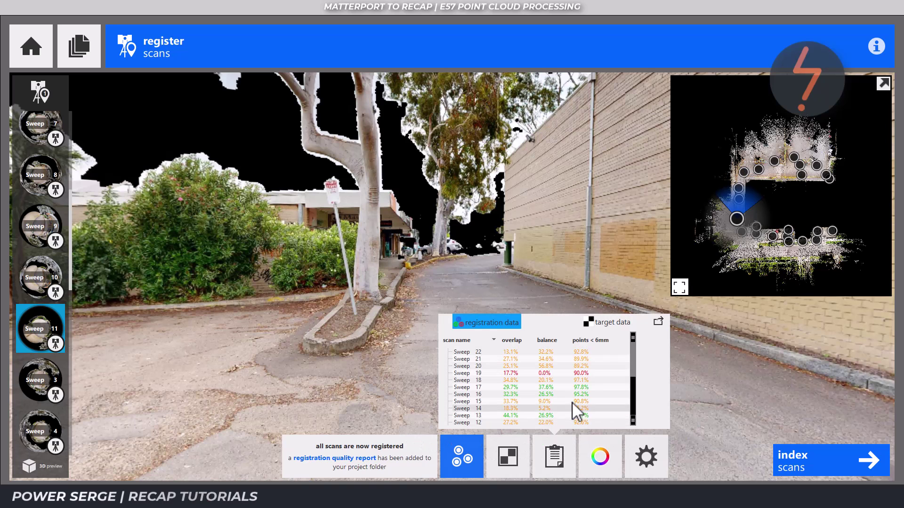
pyautogui.scroll(-4, 572, 402)
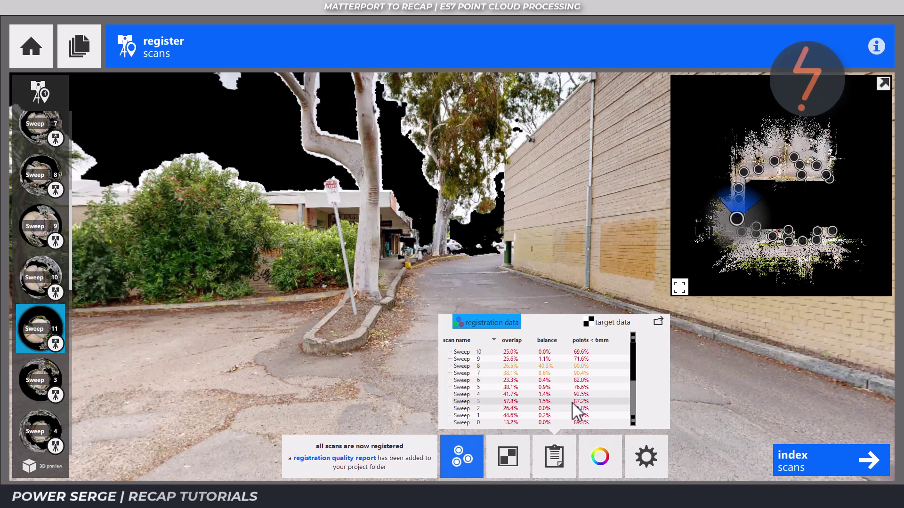
pyautogui.click(874, 456)
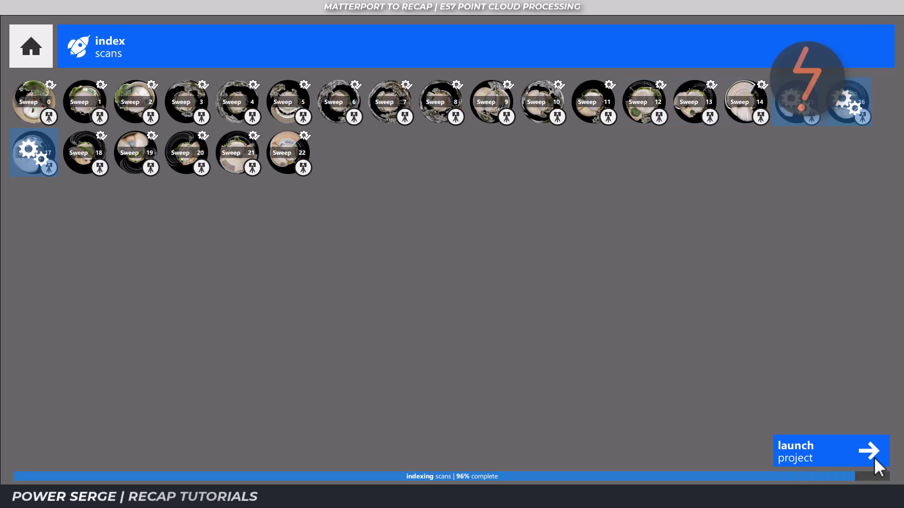
# Launch the point cloud project once indexing reaches 100%.
pyautogui.click(878, 468)
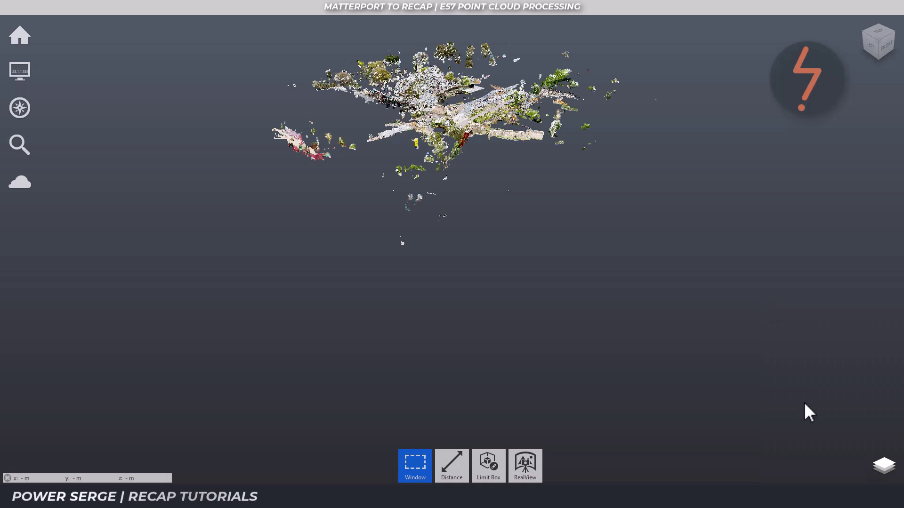
pyautogui.scroll(3, 412, 91)
pyautogui.scroll(5, 413, 91)
pyautogui.moveTo(426, 403); pyautogui.dragTo(605, 333)
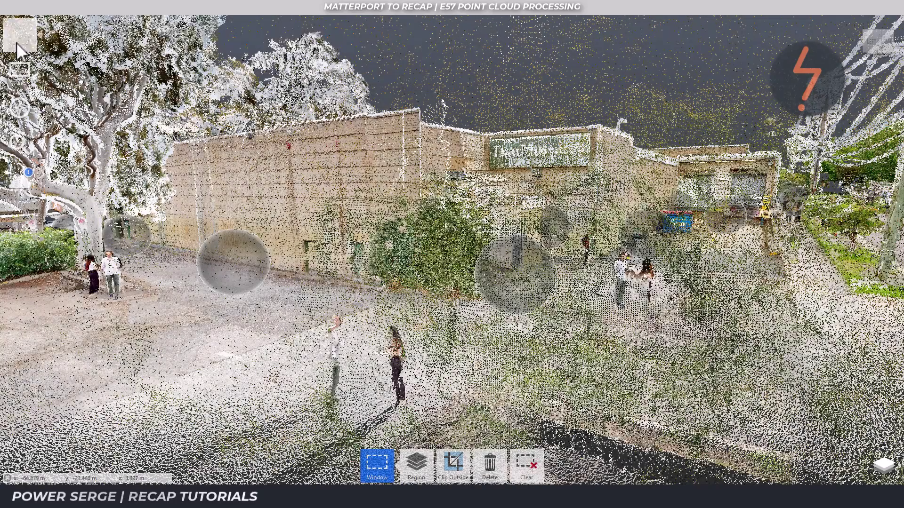
pyautogui.moveTo(16, 42)
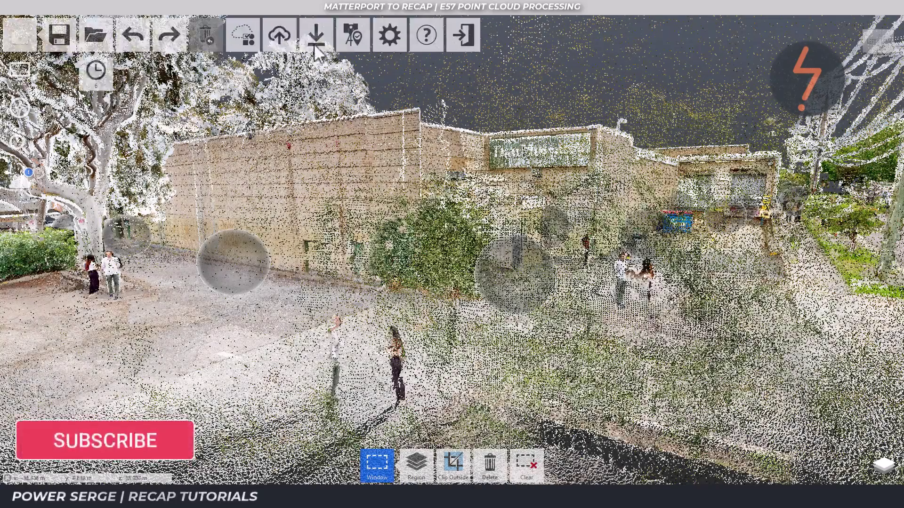
pyautogui.moveTo(316, 50)
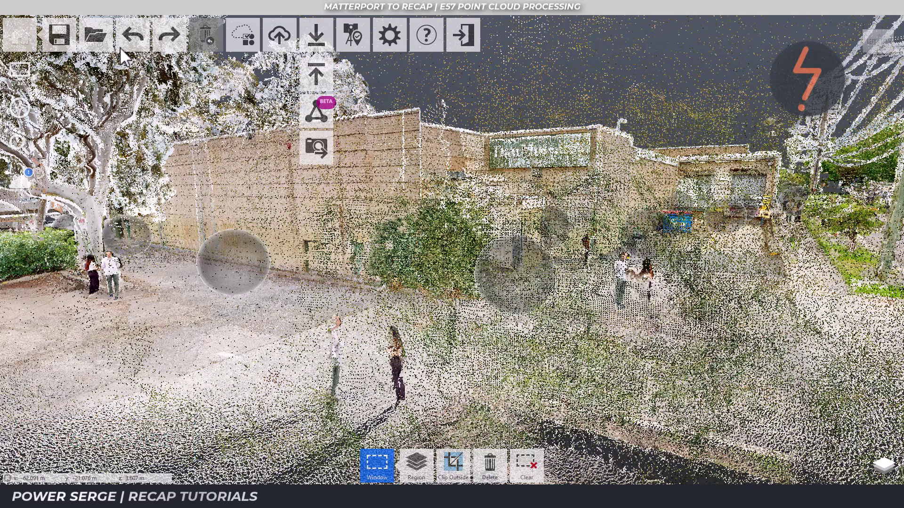
pyautogui.moveTo(67, 48)
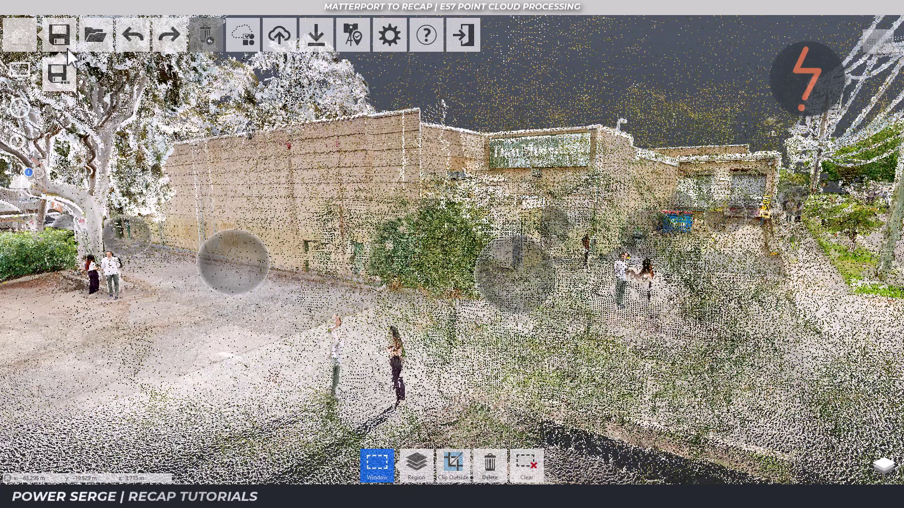